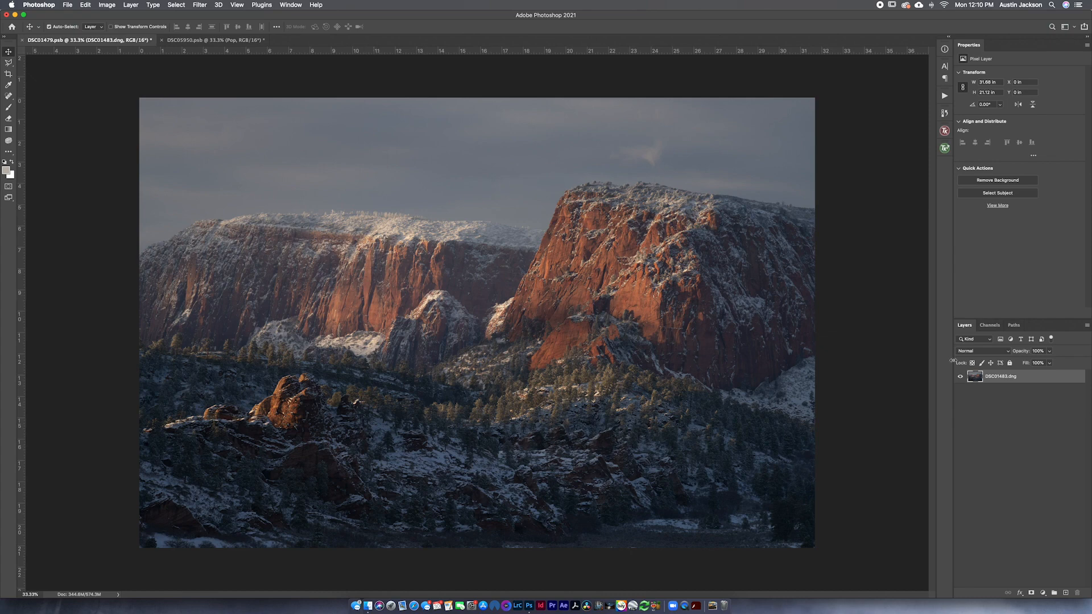
Duplicate the DSC01483.dng layer and rename the copy "Warp"
{"action": "left_click_drag", "start_coordinate": [988, 379], "coordinate": [1066, 592]}
{"action": "double_click", "coordinate": [1003, 376]}
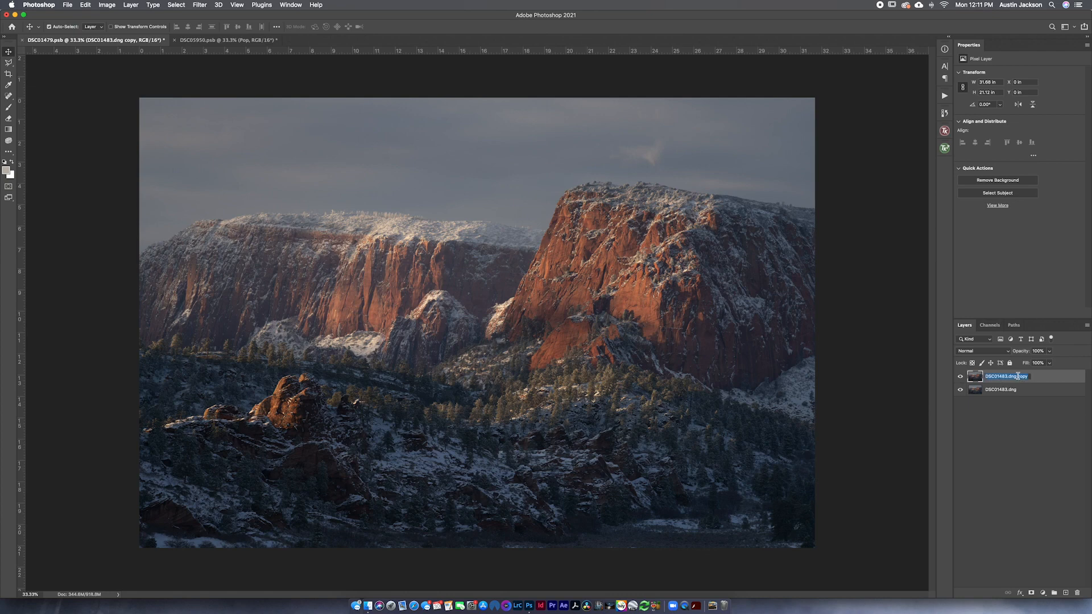
{"action": "type", "text": "Warp"}
{"action": "key", "text": "Return"}
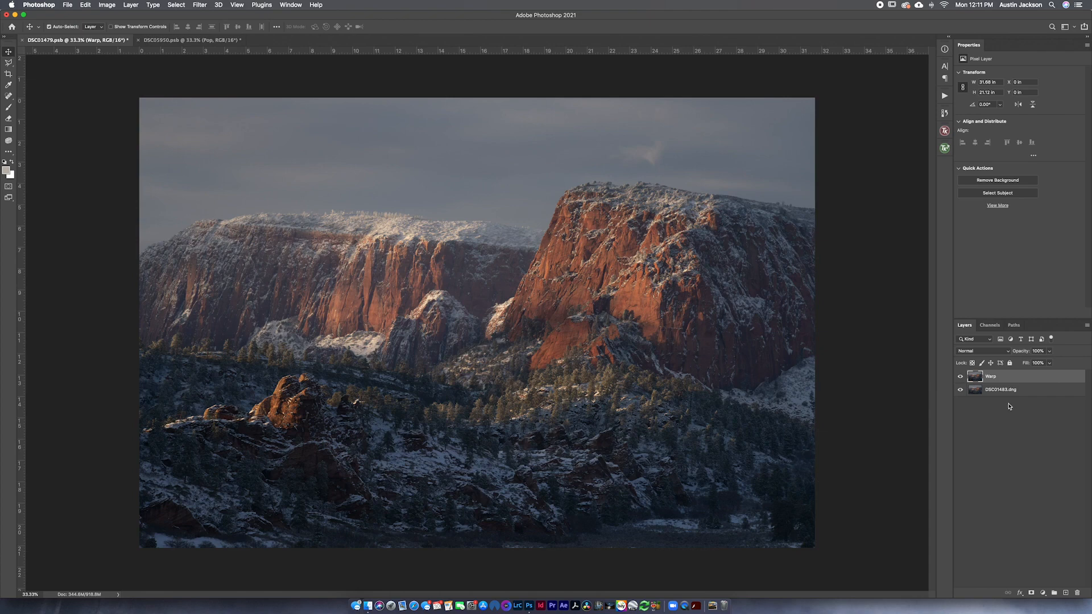
Start a Warp transform on the Warp layer
{"action": "left_click", "coordinate": [85, 5]}
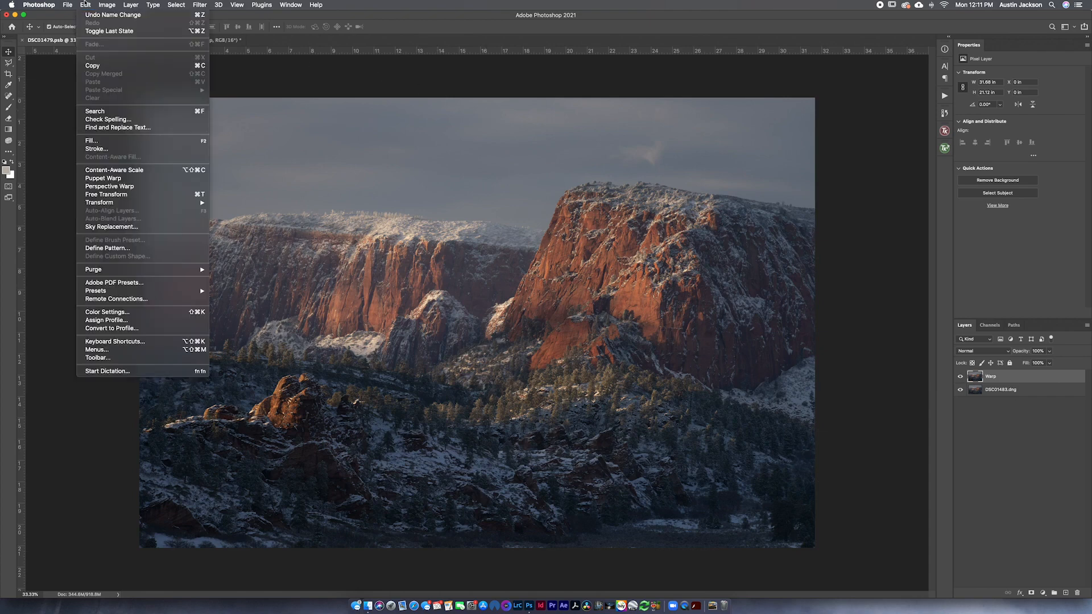
{"action": "mouse_move", "coordinate": [150, 206]}
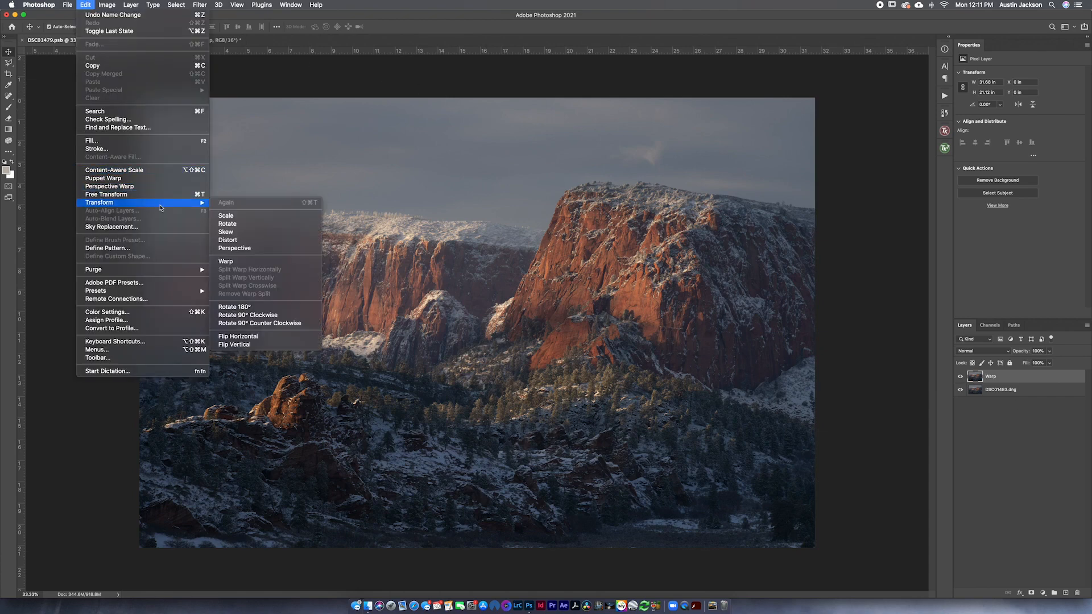
{"action": "left_click", "coordinate": [249, 262]}
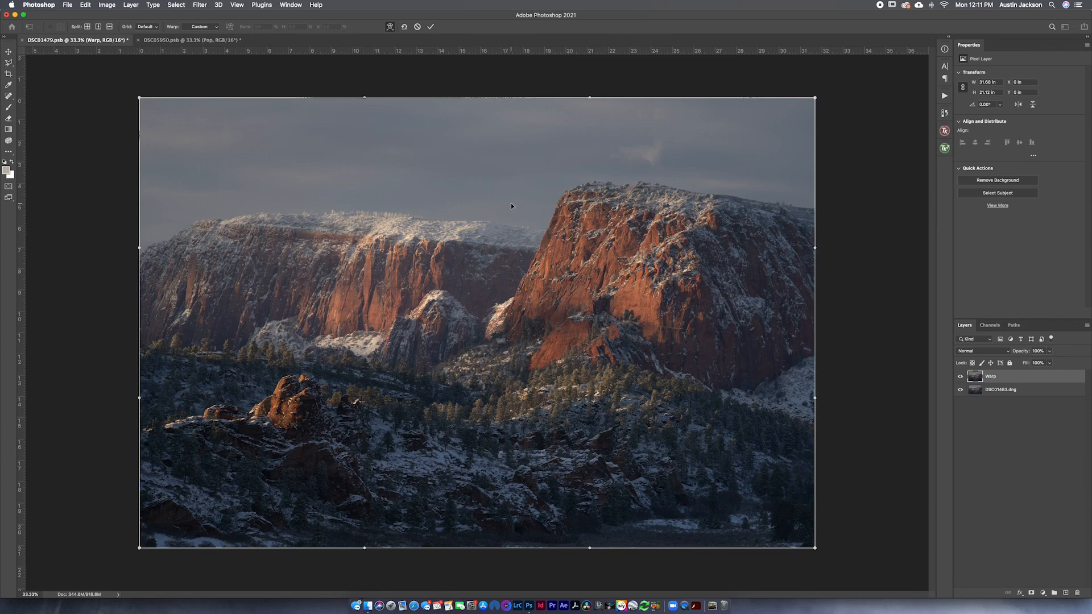
Try stretching the taller mesa upward by warping the image interior and raising the upper edge's curve, undoing both trials
{"action": "left_click_drag", "start_coordinate": [503, 191], "coordinate": [472, 194]}
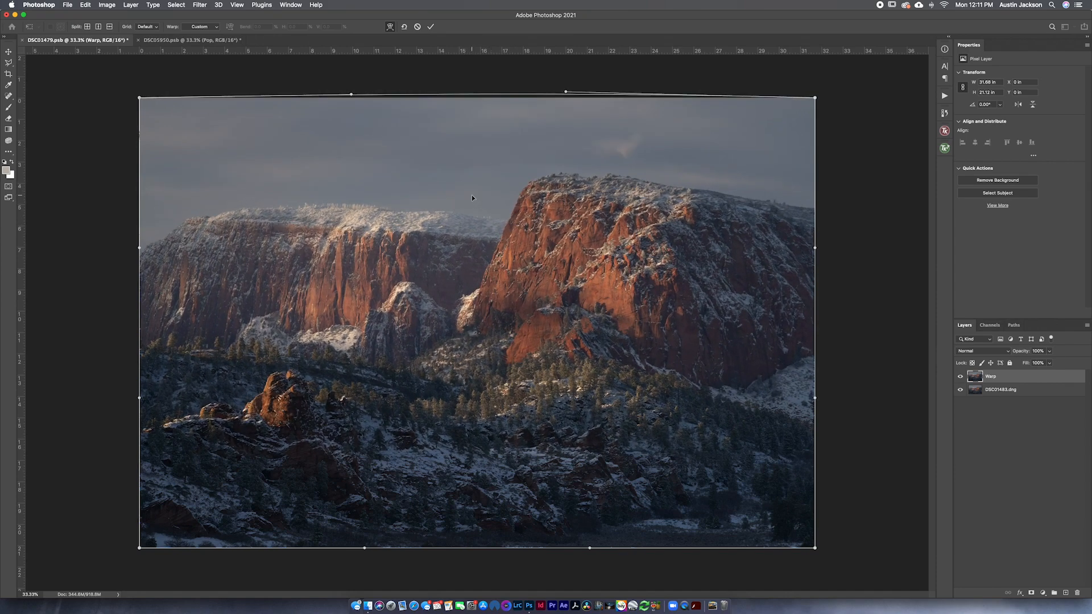
{"action": "key", "text": "super+z"}
{"action": "key", "text": "super+minus"}
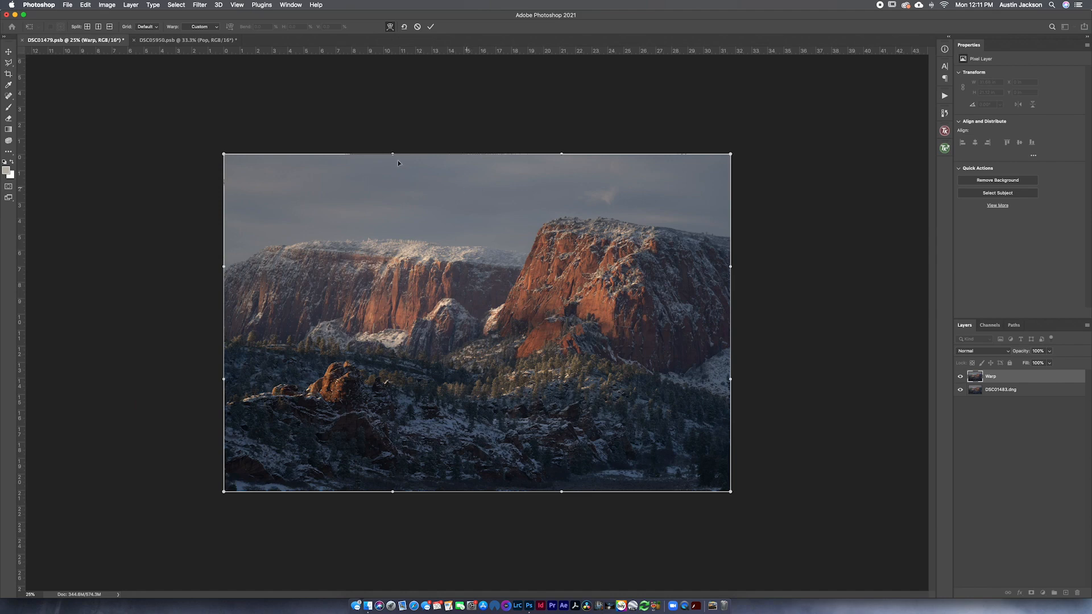
{"action": "left_click_drag", "start_coordinate": [562, 154], "coordinate": [539, 97]}
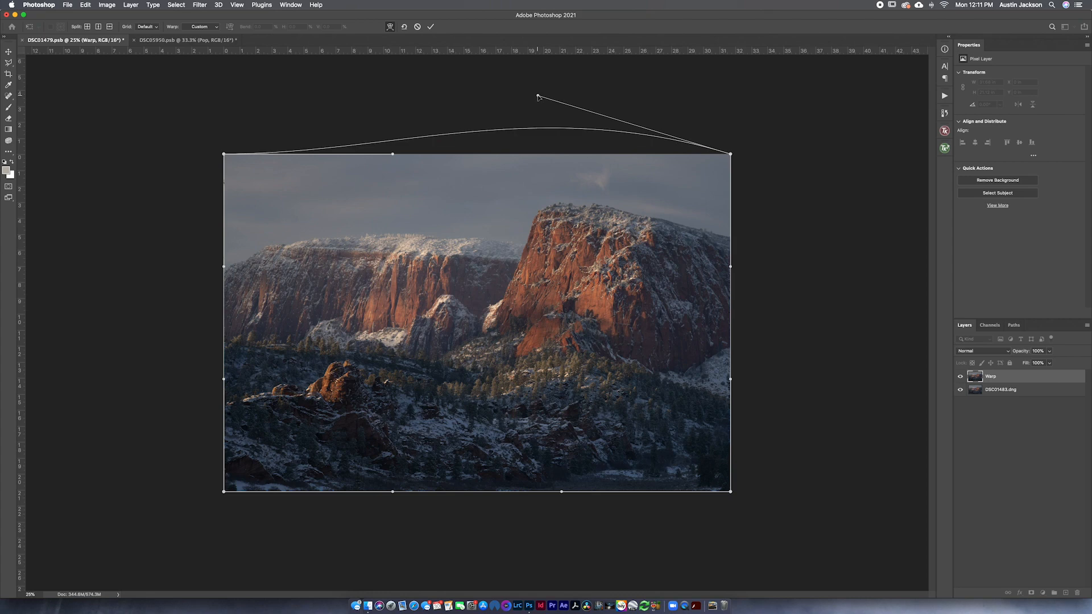
{"action": "key", "text": "super+z"}
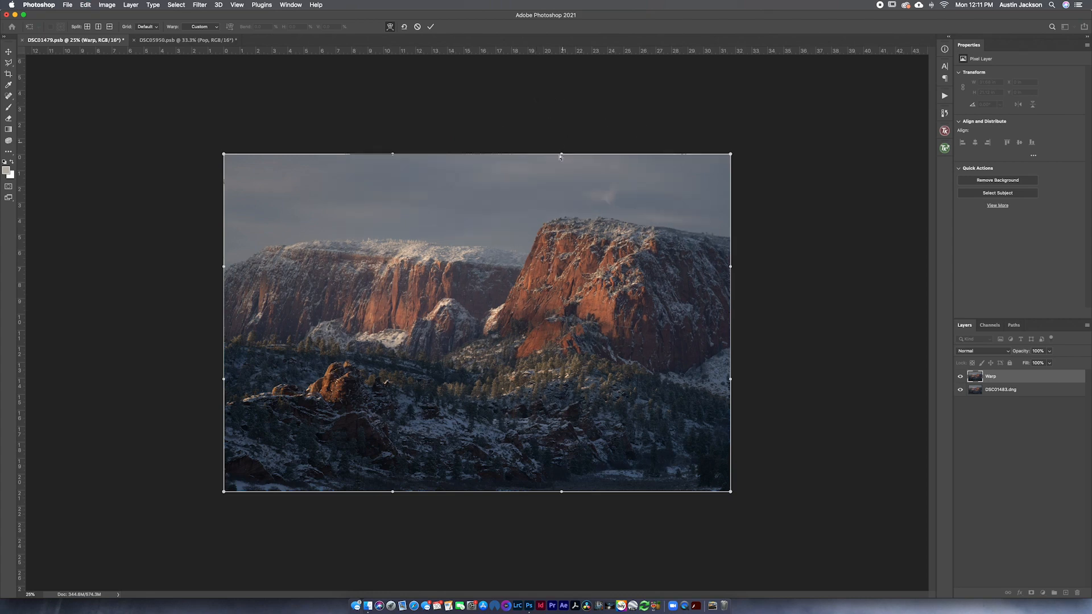
Try bowing the warp frame's upper edge upward and its left edge inward, and undo both adjustments
{"action": "left_click_drag", "start_coordinate": [561, 154], "coordinate": [558, 107]}
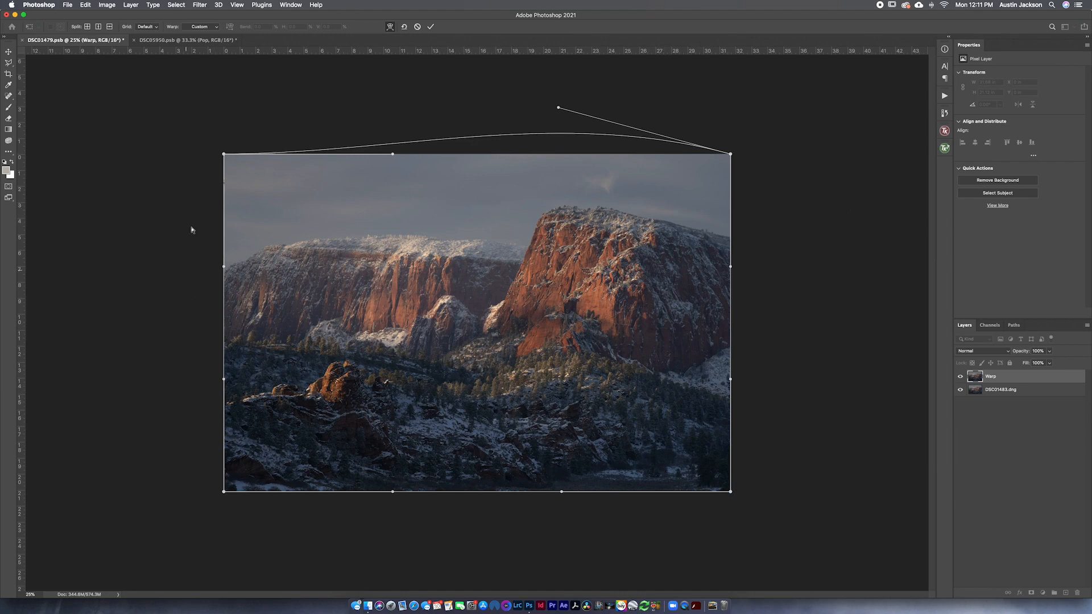
{"action": "left_click_drag", "start_coordinate": [228, 324], "coordinate": [252, 324]}
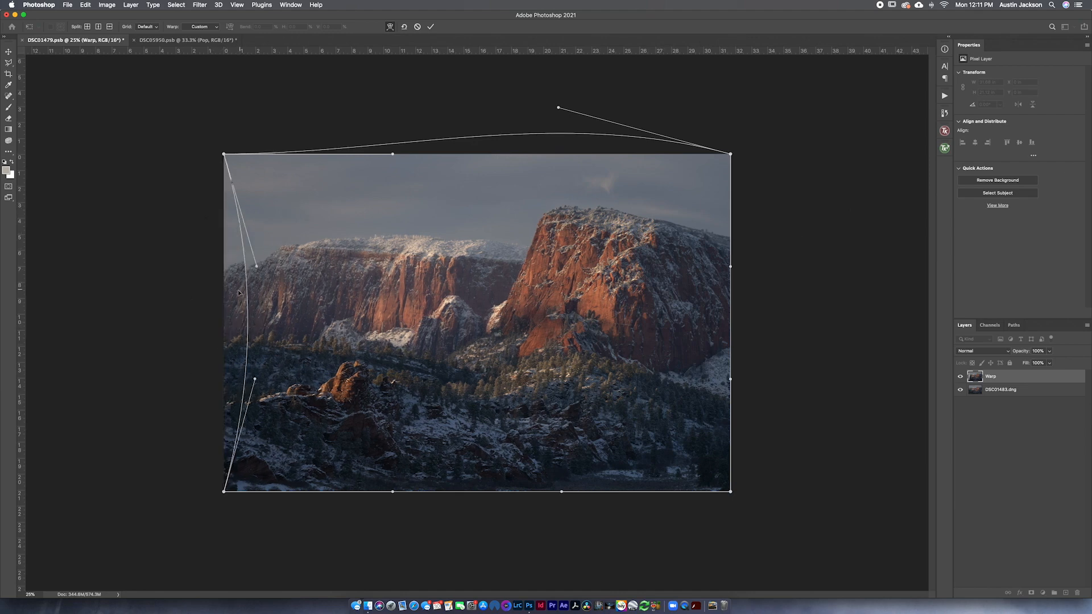
{"action": "key", "text": "super+z"}
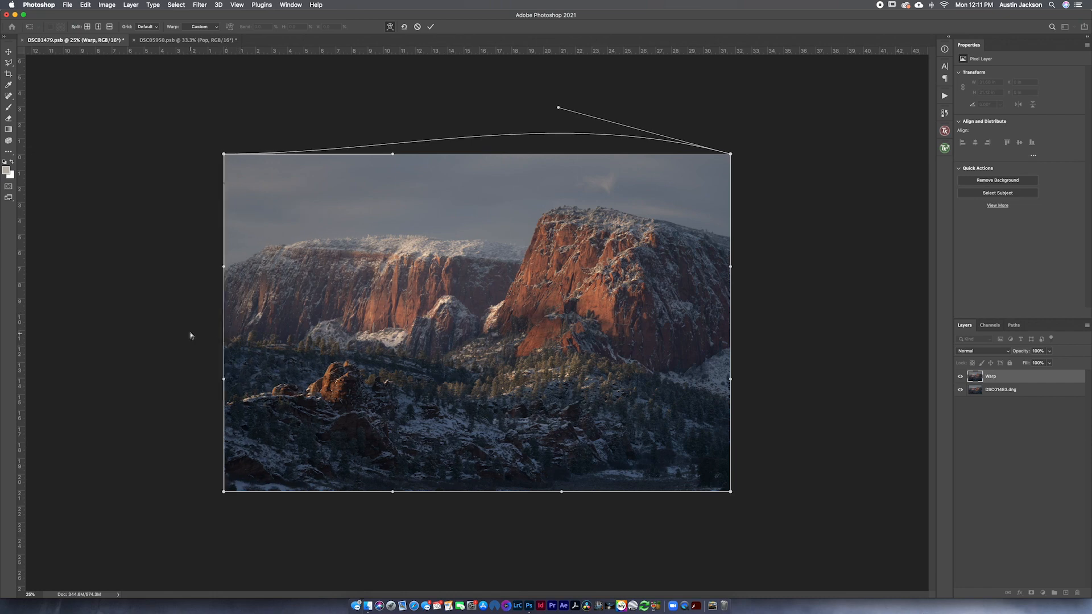
{"action": "key", "text": "super+z"}
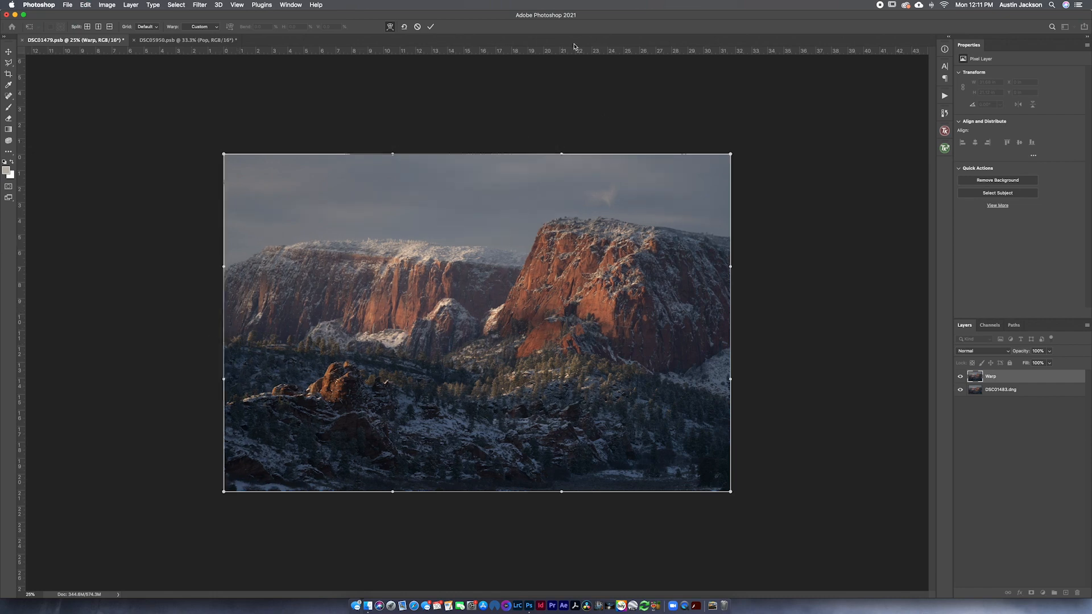
Try warping the sky above the taller mesa and moving the upper edge's right handle up and down, then undo it
{"action": "left_click_drag", "start_coordinate": [585, 165], "coordinate": [612, 138]}
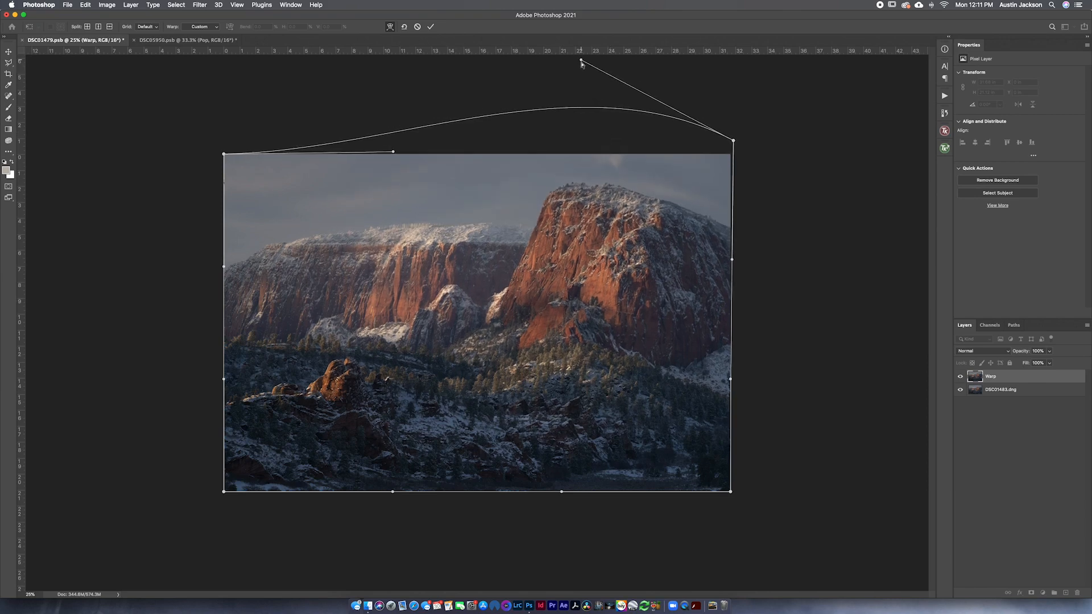
{"action": "left_click_drag", "start_coordinate": [582, 61], "coordinate": [586, 159]}
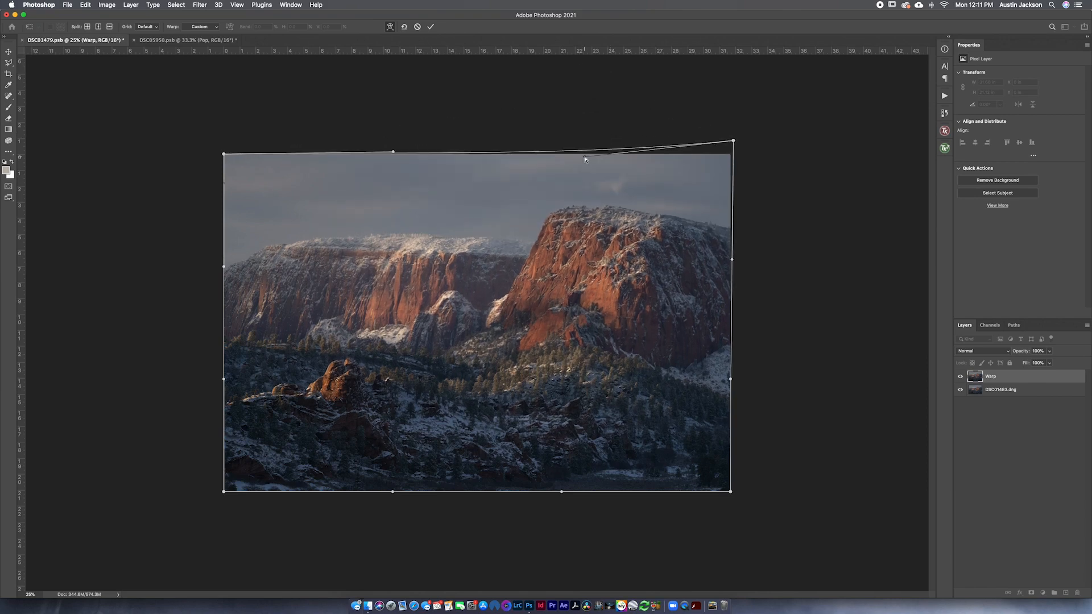
{"action": "left_click_drag", "start_coordinate": [585, 160], "coordinate": [585, 122]}
{"action": "key", "text": "super+z"}
{"action": "key", "text": "super+z"}
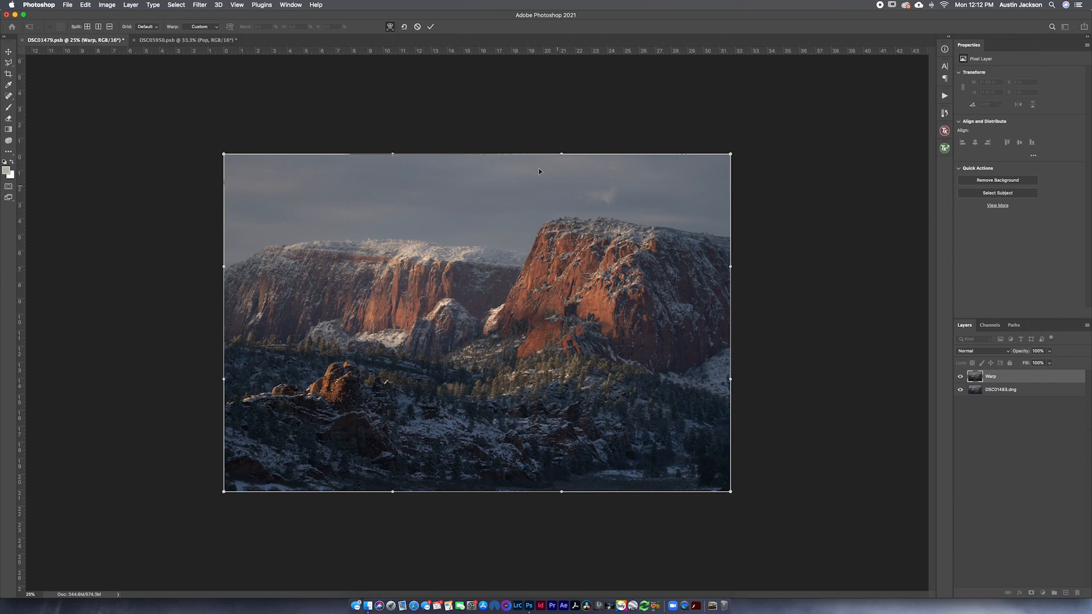
Bow the warp frame's upper edge gently upward and pull its left edge and upper-left corner well outside the canvas
{"action": "left_click_drag", "start_coordinate": [562, 156], "coordinate": [493, 136]}
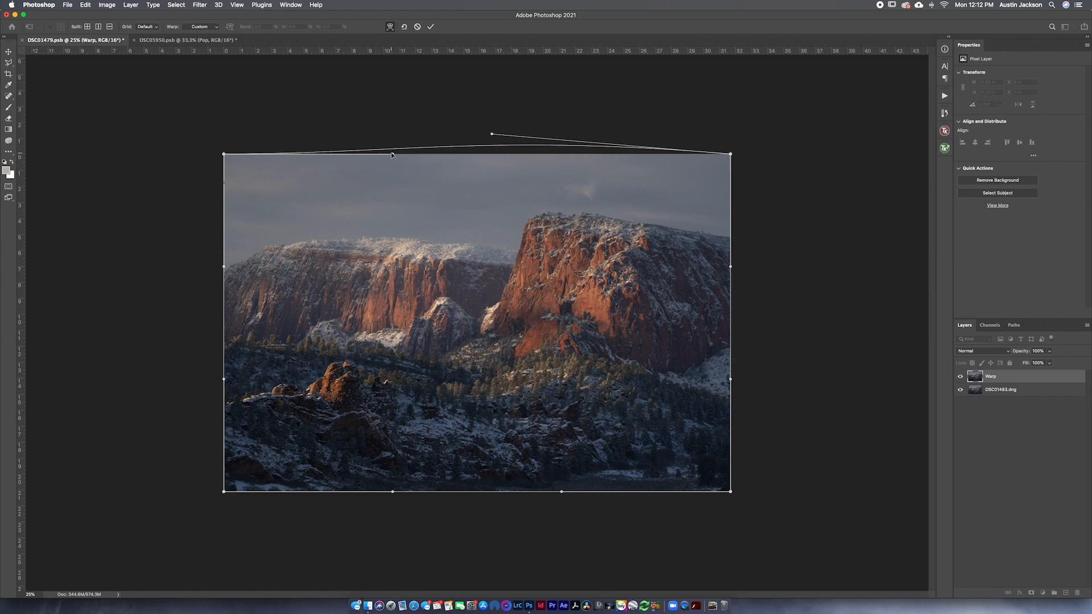
{"action": "left_click_drag", "start_coordinate": [391, 153], "coordinate": [325, 137]}
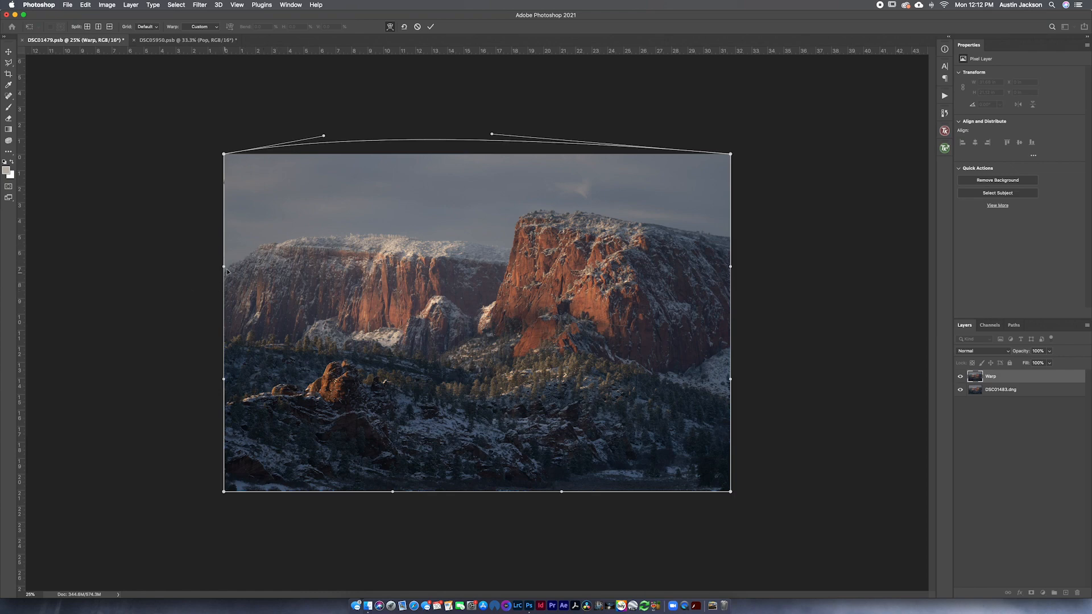
{"action": "left_click_drag", "start_coordinate": [227, 260], "coordinate": [205, 260]}
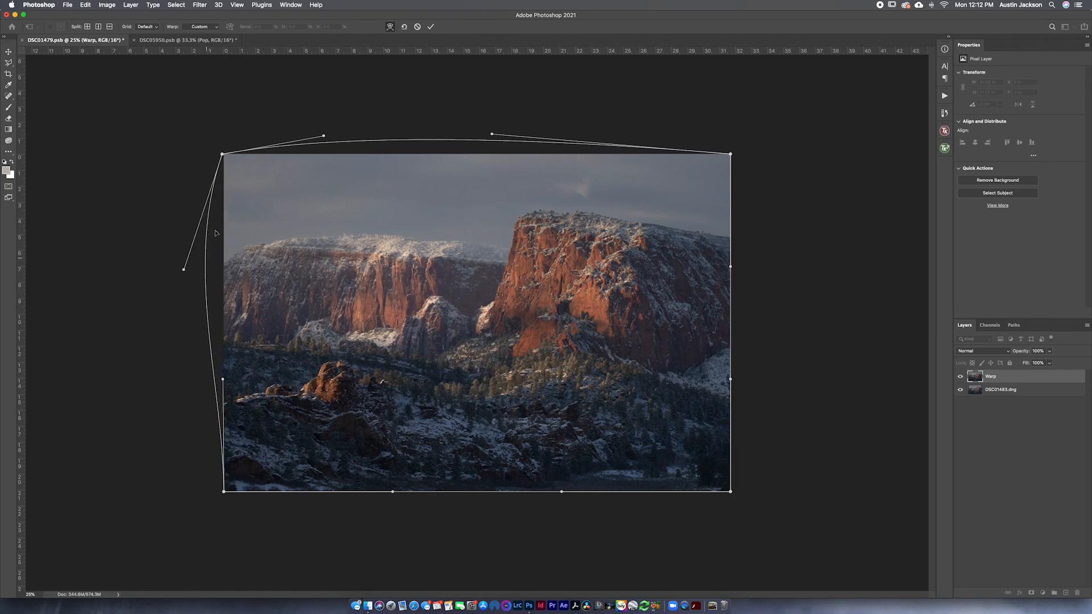
{"action": "left_click_drag", "start_coordinate": [222, 155], "coordinate": [126, 147]}
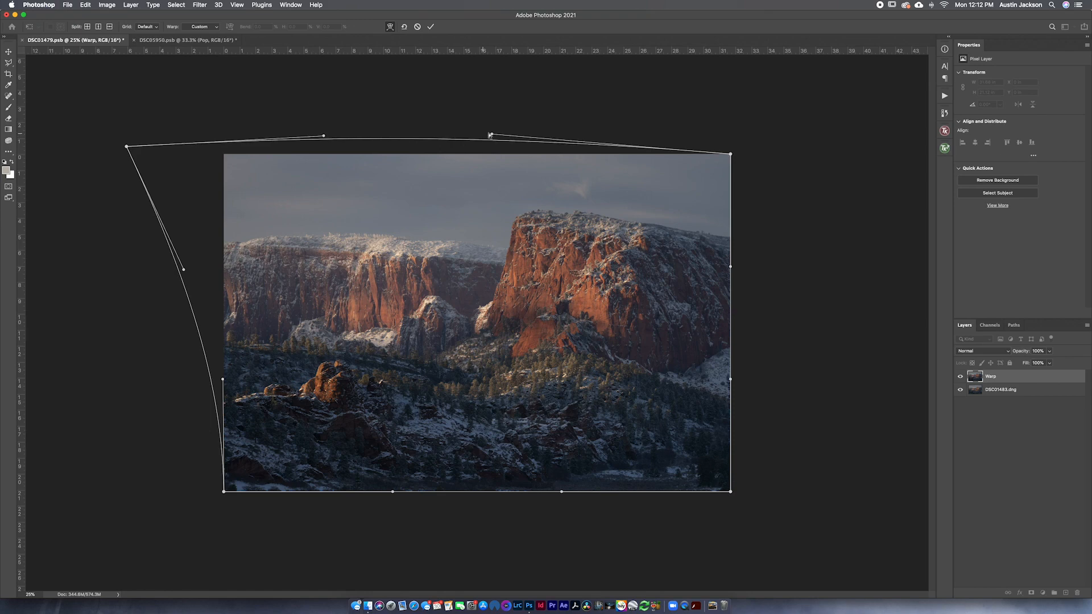
Refine the two curve handles of the warp's upper edge to raise the taller mesa further
{"action": "left_click_drag", "start_coordinate": [490, 135], "coordinate": [484, 132]}
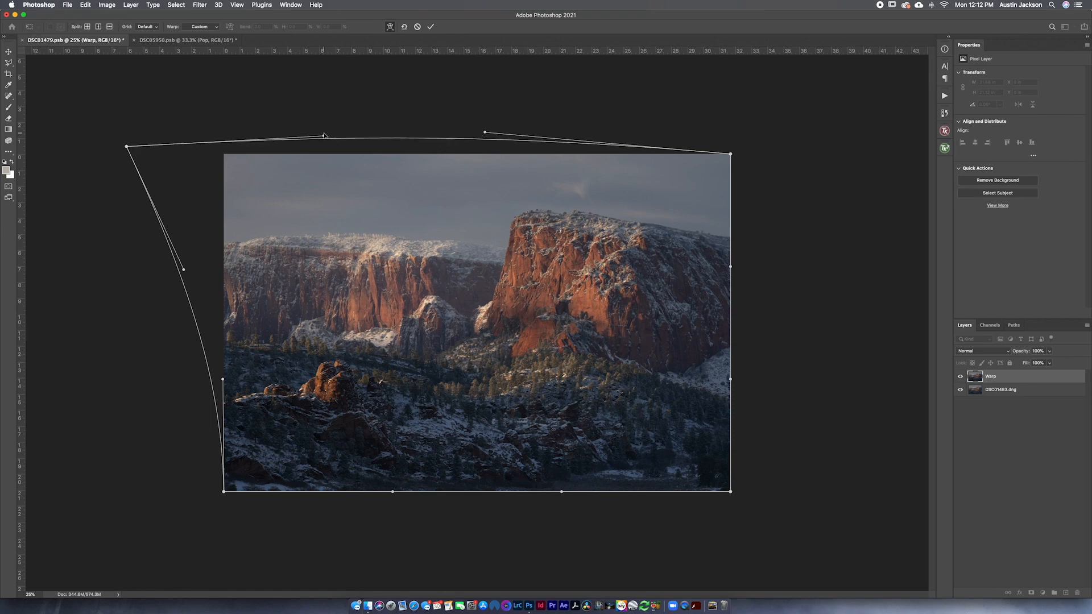
{"action": "left_click_drag", "start_coordinate": [323, 137], "coordinate": [306, 132]}
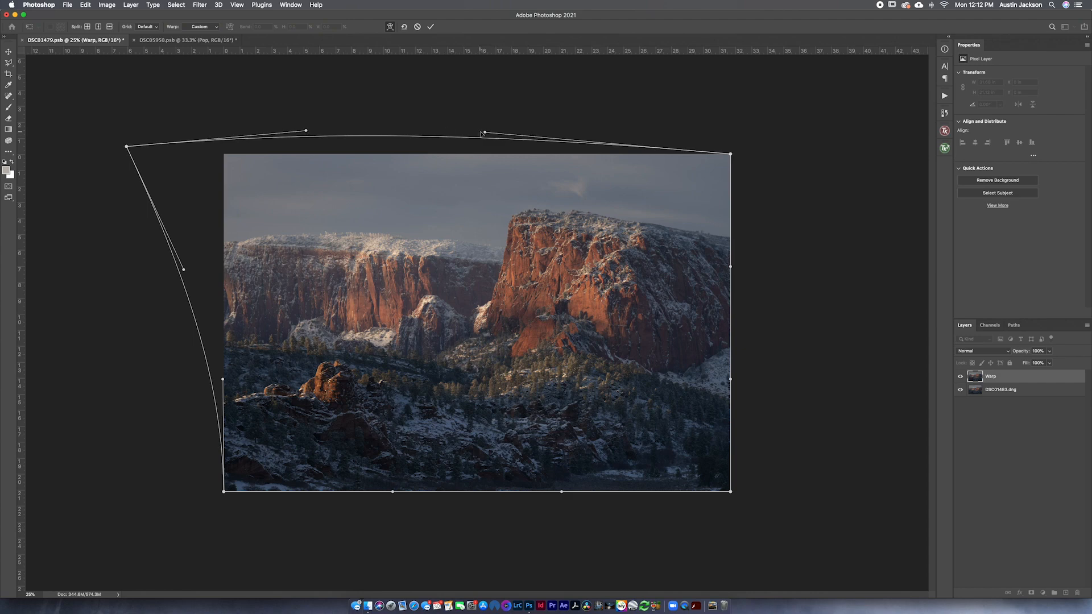
{"action": "left_click_drag", "start_coordinate": [485, 132], "coordinate": [529, 101]}
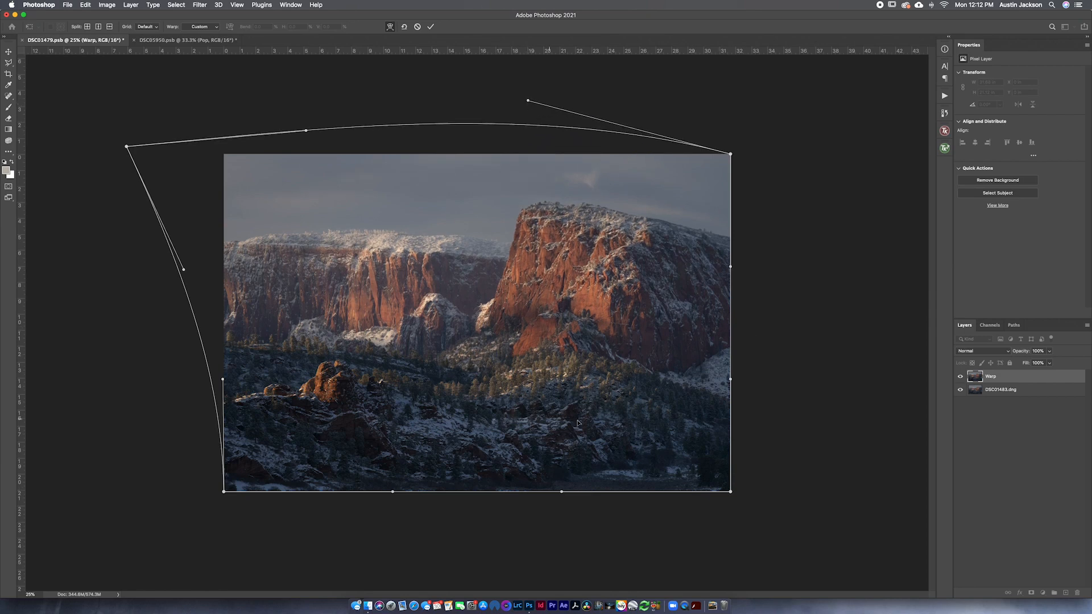
Pull the warp's lower-right corner and side edges slightly outward, raise the right edge's upper handle, and apply the transform
{"action": "left_click_drag", "start_coordinate": [732, 492], "coordinate": [777, 519]}
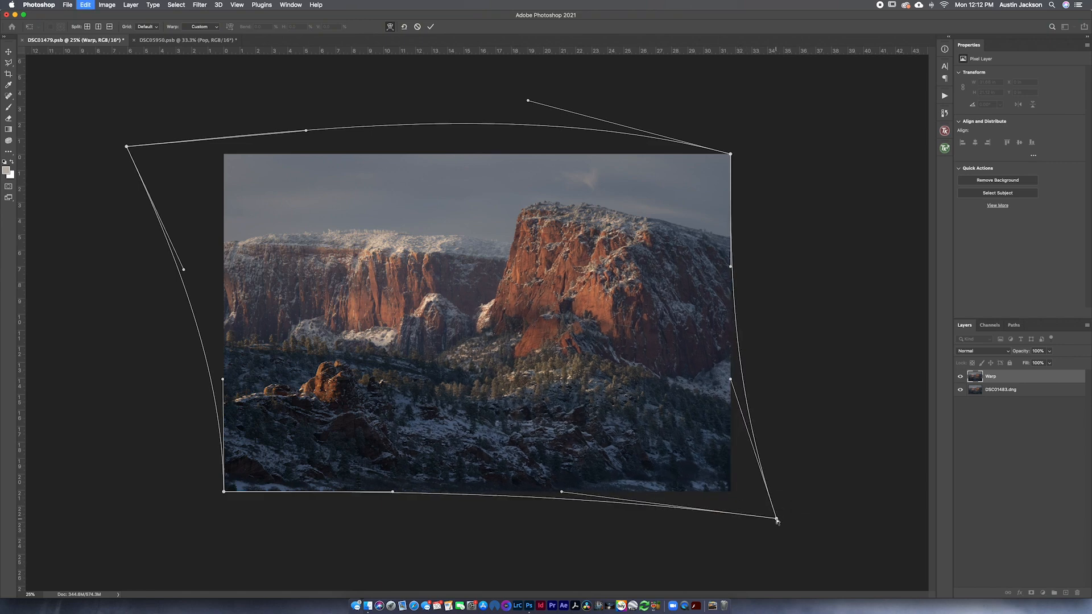
{"action": "key", "text": "super+z"}
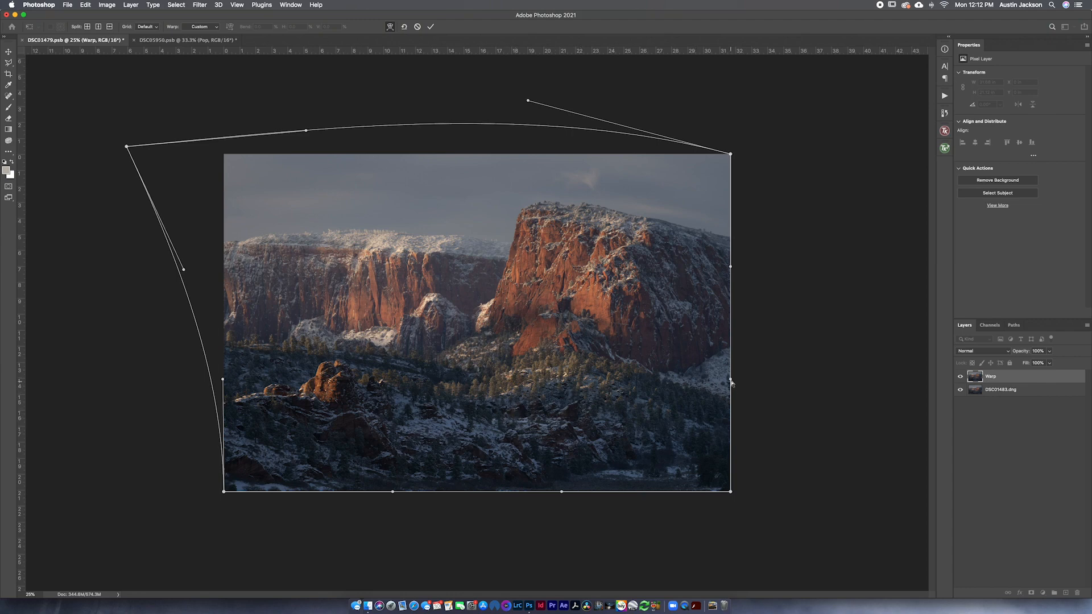
{"action": "left_click_drag", "start_coordinate": [730, 379], "coordinate": [733, 400]}
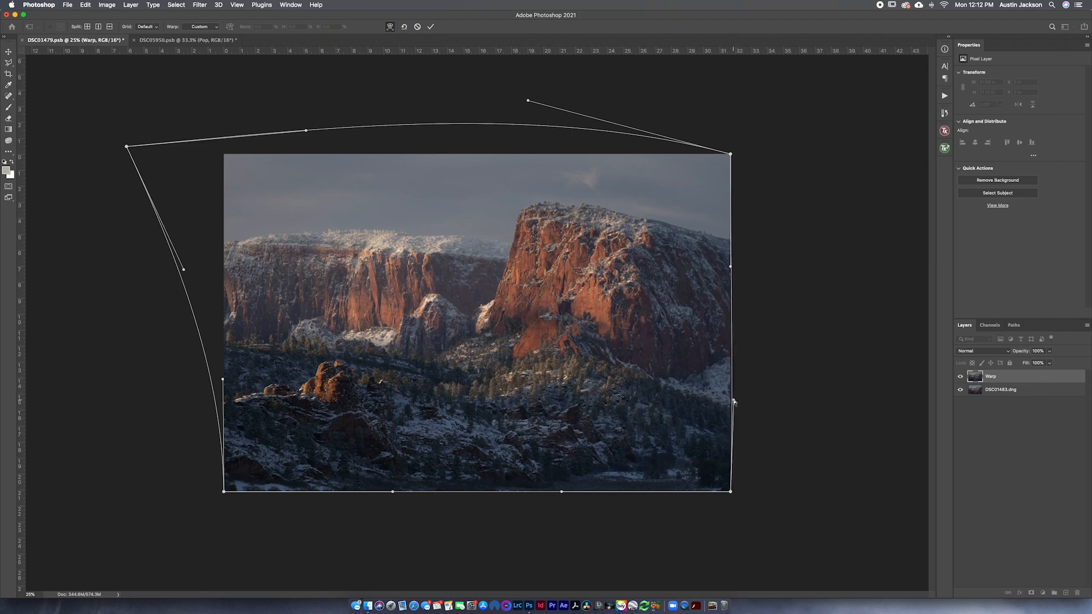
{"action": "left_click_drag", "start_coordinate": [731, 493], "coordinate": [743, 495]}
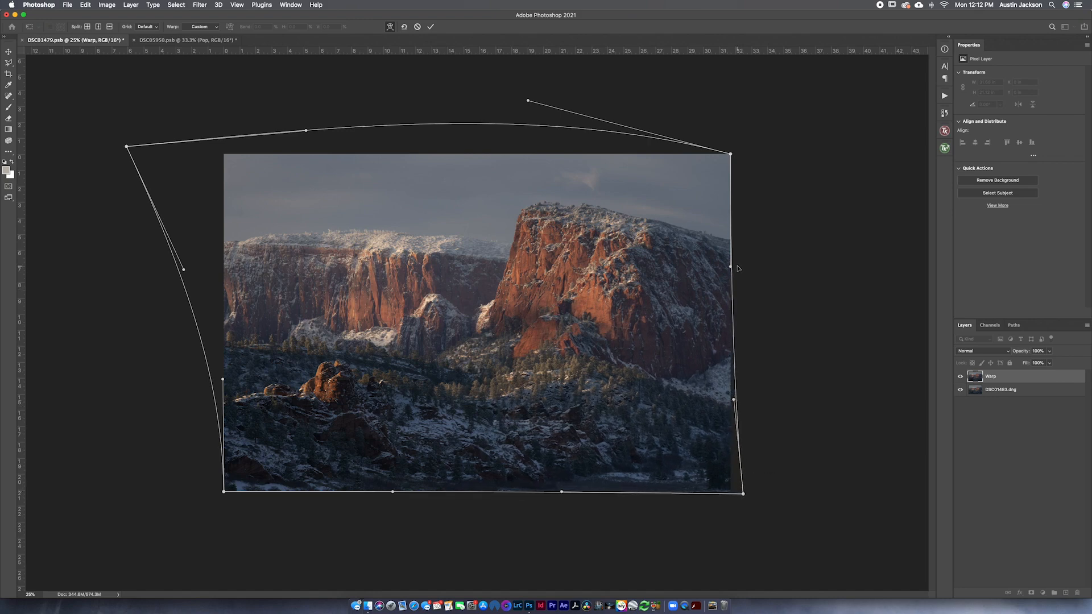
{"action": "left_click_drag", "start_coordinate": [731, 267], "coordinate": [732, 244]}
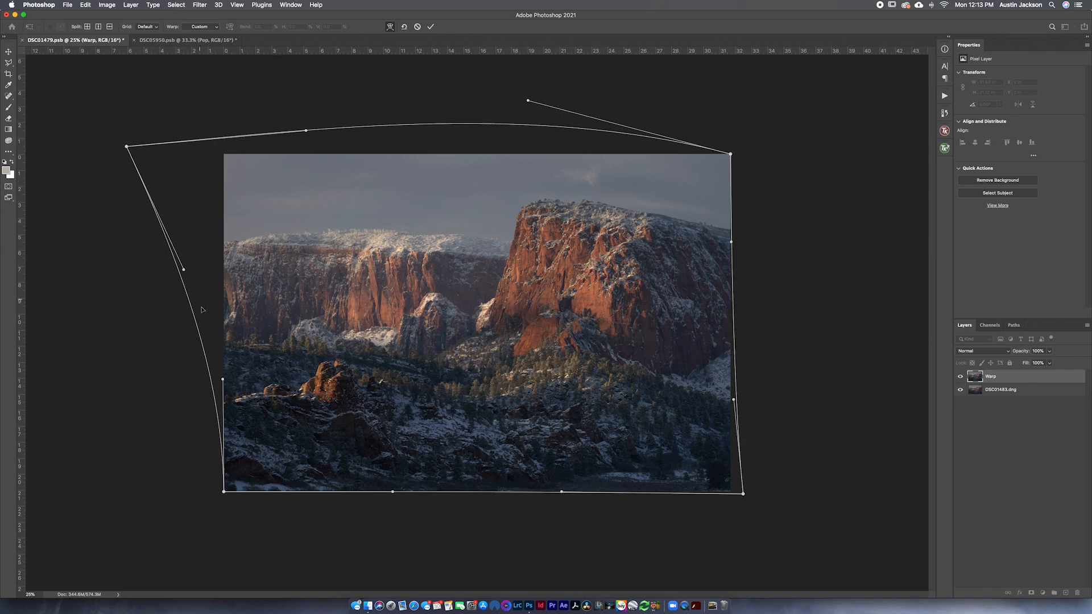
{"action": "left_click_drag", "start_coordinate": [205, 319], "coordinate": [200, 319]}
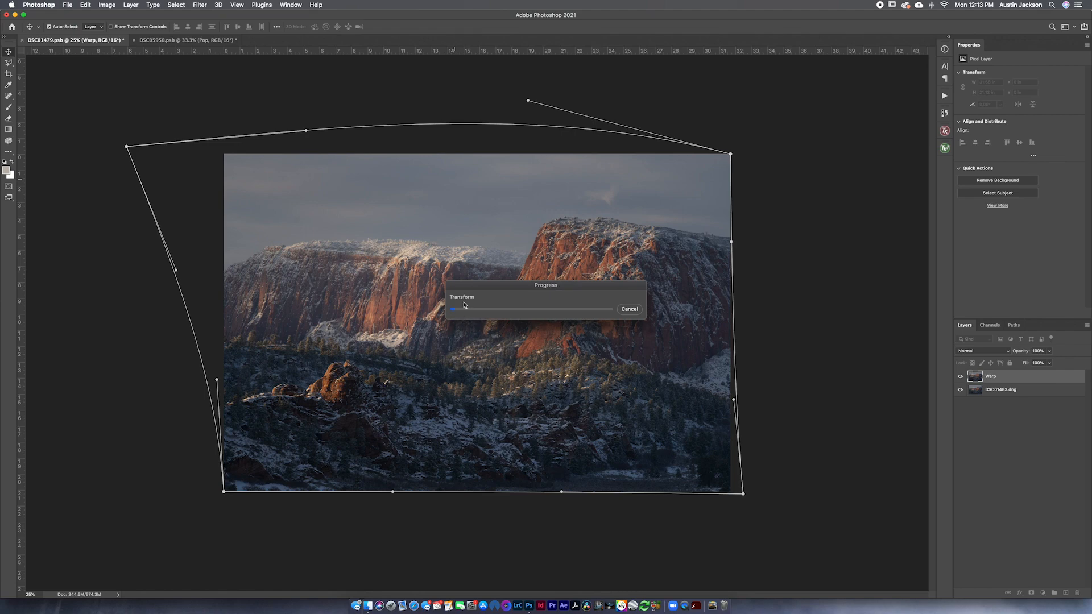
Toggle the Warp layer's visibility repeatedly to compare the warped mesas with the original image
{"action": "left_click", "coordinate": [960, 377]}
{"action": "left_click", "coordinate": [959, 377]}
{"action": "left_click", "coordinate": [959, 377]}
{"action": "left_click", "coordinate": [959, 377]}
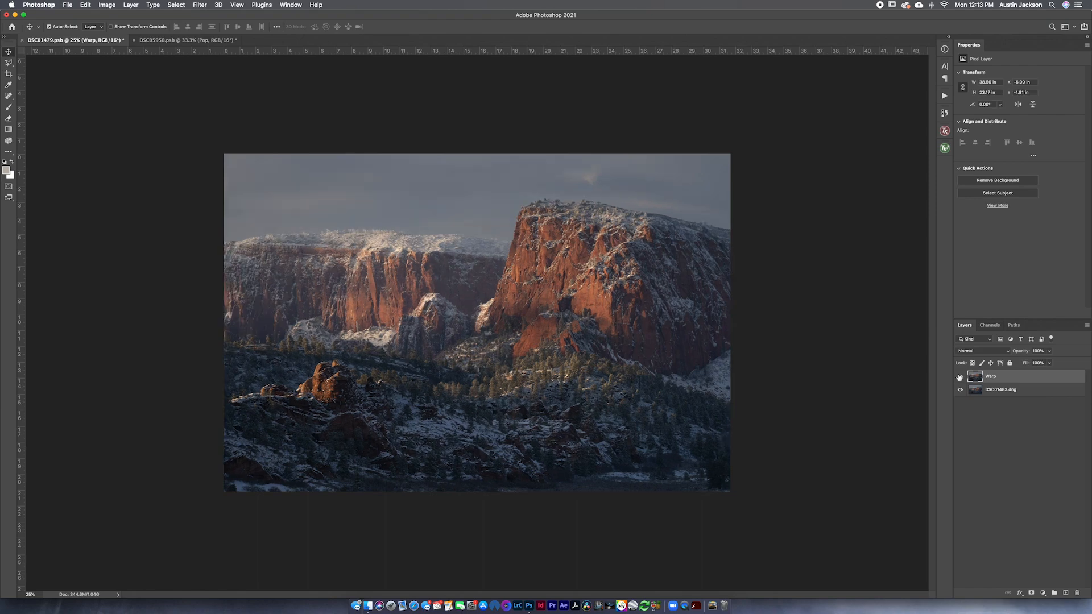
{"action": "left_click", "coordinate": [959, 377]}
{"action": "left_click", "coordinate": [959, 377]}
{"action": "left_click", "coordinate": [960, 376]}
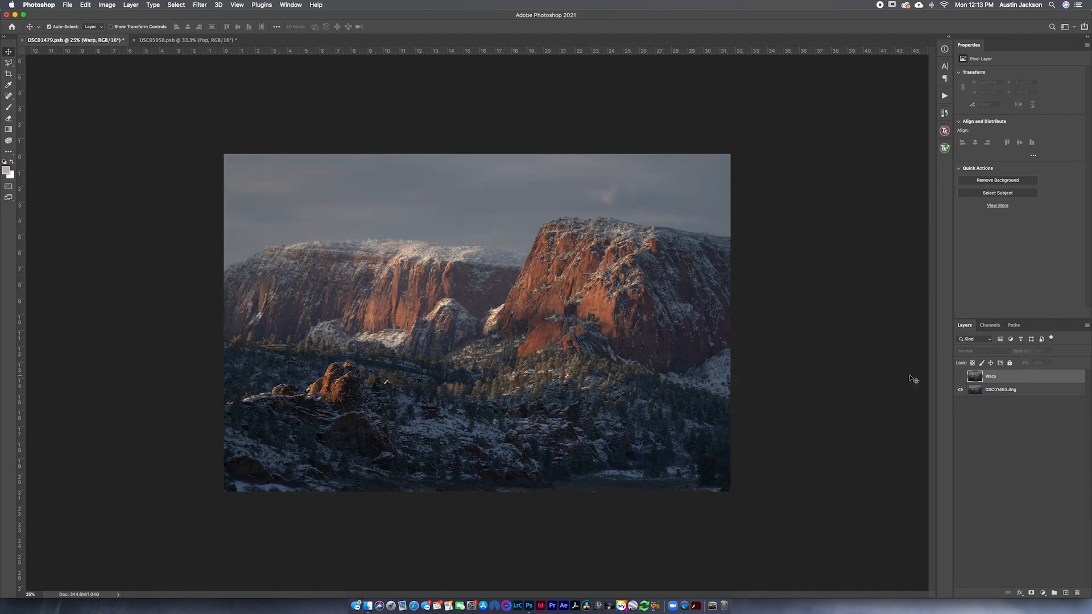
{"action": "left_click", "coordinate": [960, 377]}
{"action": "left_click", "coordinate": [960, 376]}
{"action": "left_click", "coordinate": [960, 376]}
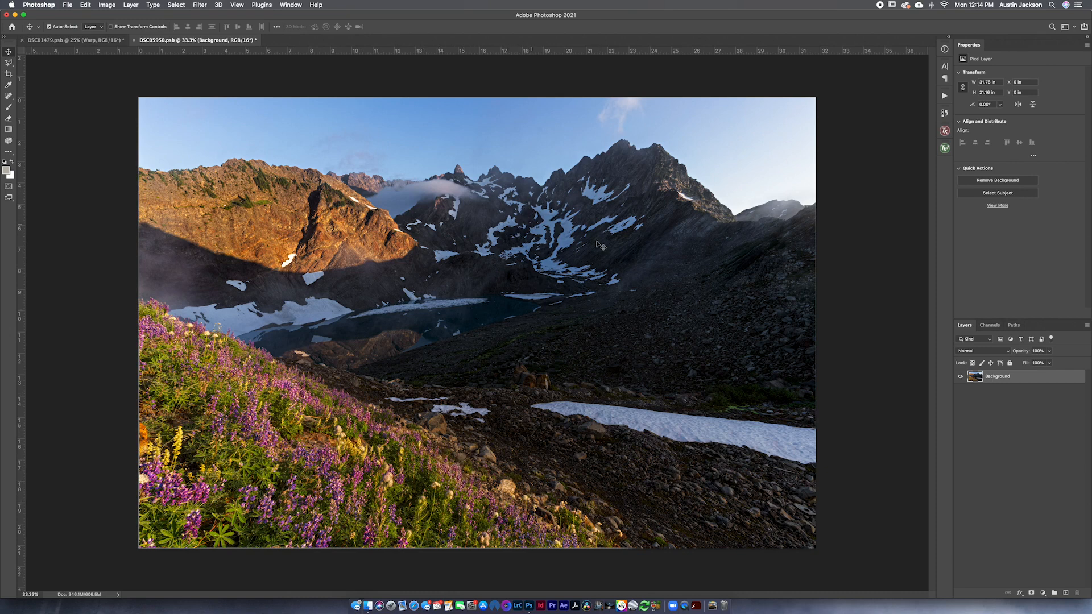
In the wildflower mountain document, duplicate the Background layer and rename the copy "Warp"
{"action": "left_click_drag", "start_coordinate": [1006, 376], "coordinate": [1066, 592]}
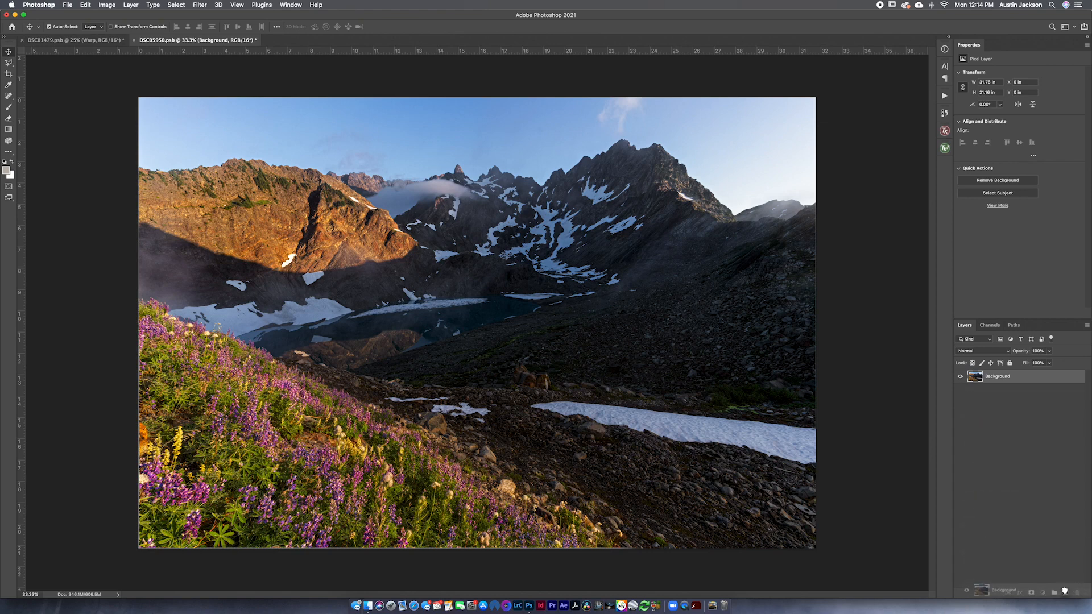
{"action": "double_click", "coordinate": [996, 377]}
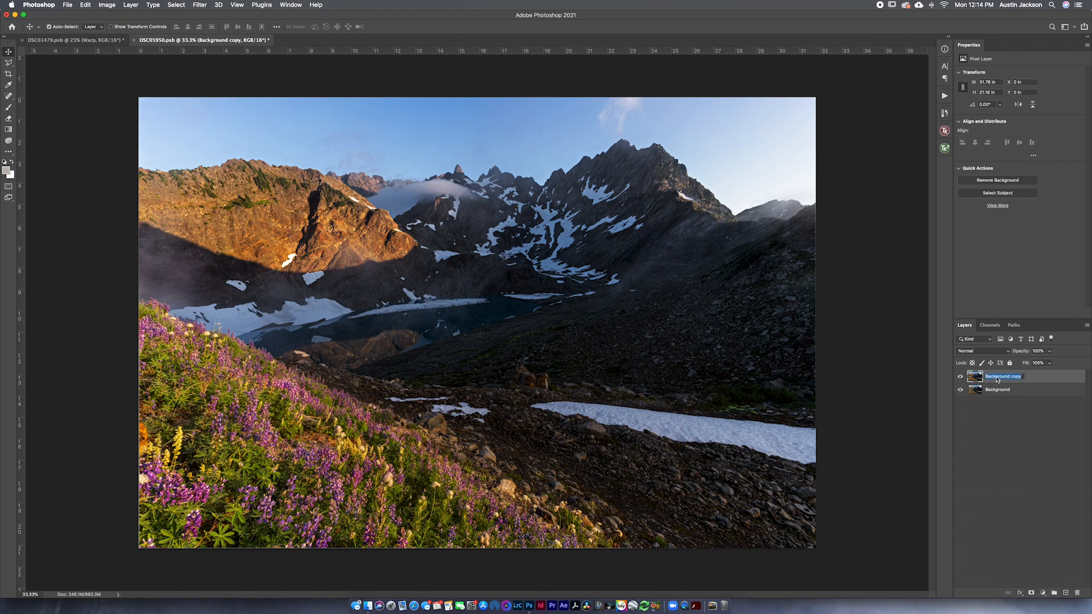
{"action": "type", "text": "Warp"}
{"action": "key", "text": "Return"}
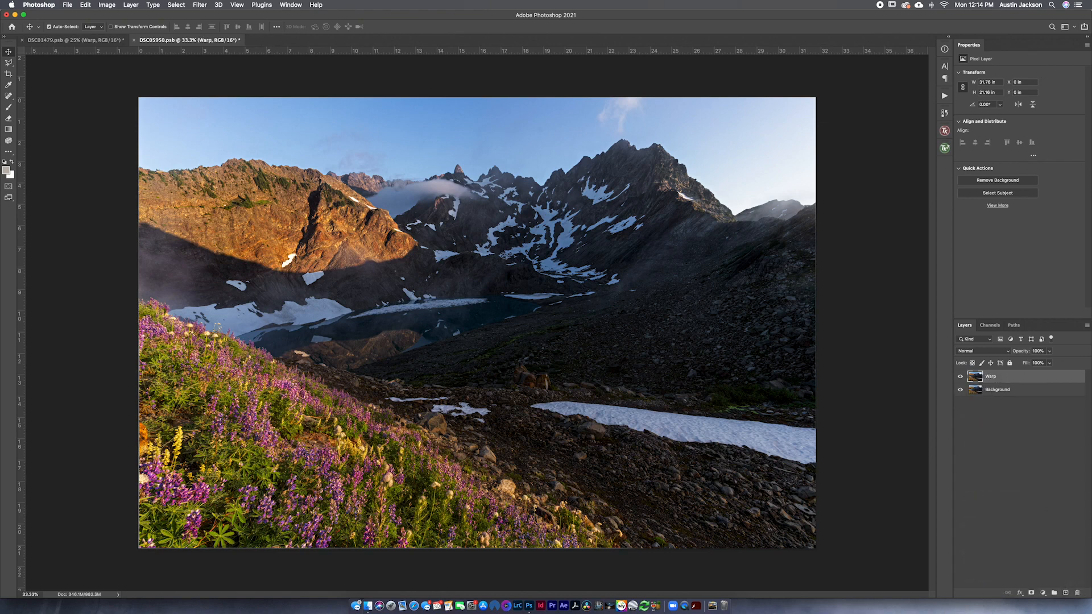
Start a Warp transform on the Warp layer, pull its lower-right corner outward past the canvas, and shift the flower foreground rightward
{"action": "left_click", "coordinate": [107, 4]}
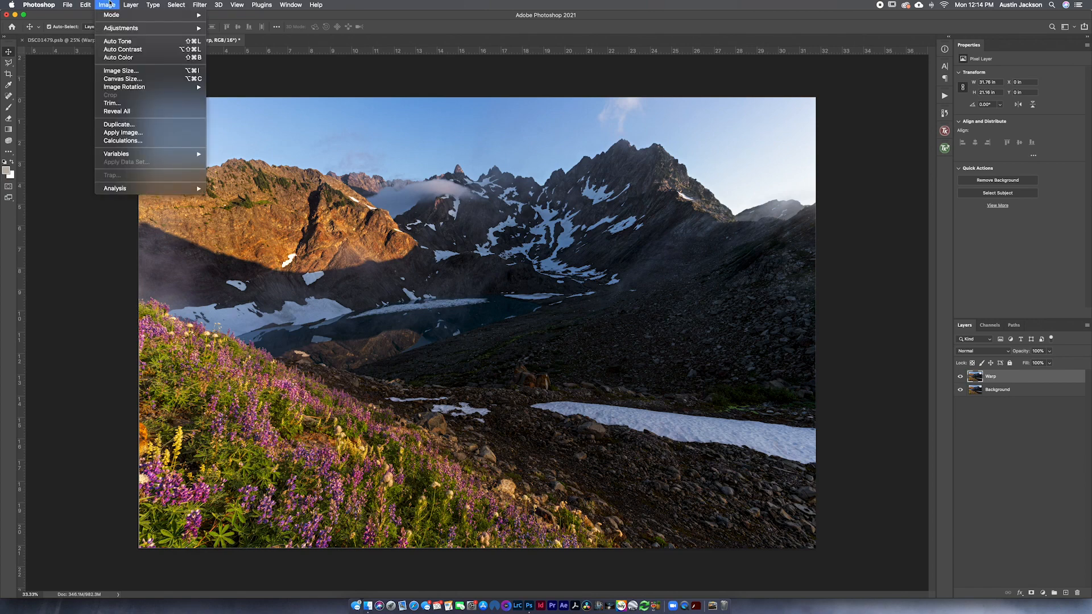
{"action": "mouse_move", "coordinate": [85, 5]}
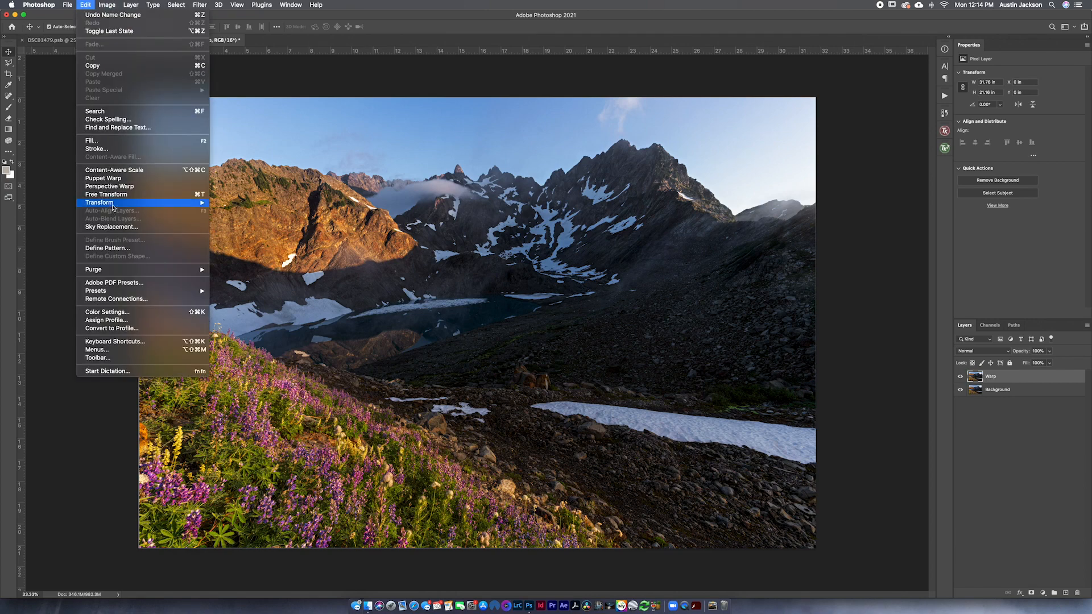
{"action": "mouse_move", "coordinate": [114, 204]}
{"action": "left_click", "coordinate": [236, 263]}
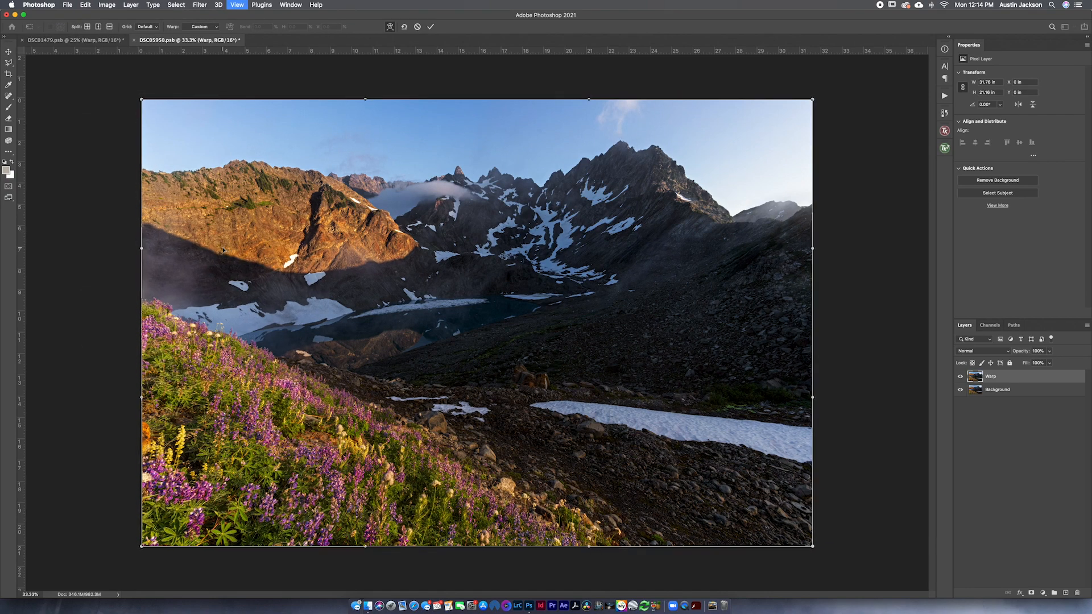
{"action": "key", "text": "super+minus"}
{"action": "key", "text": "super+minus"}
{"action": "key", "text": "super+plus"}
{"action": "key", "text": "super+minus"}
{"action": "key", "text": "super+plus"}
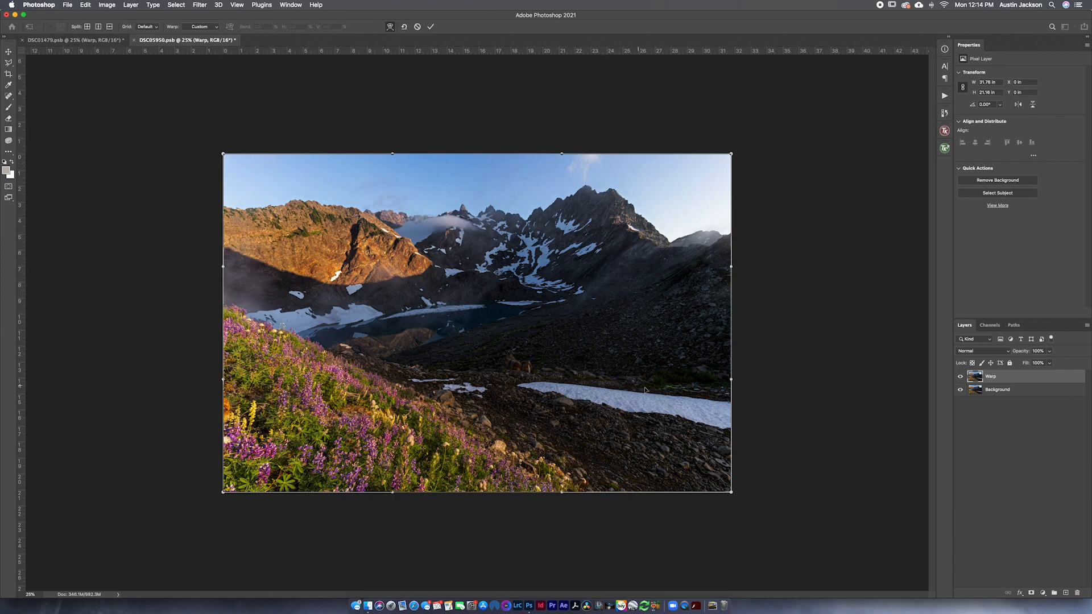
{"action": "left_click_drag", "start_coordinate": [573, 492], "coordinate": [594, 495]}
{"action": "left_click_drag", "start_coordinate": [731, 492], "coordinate": [780, 495]}
{"action": "left_click_drag", "start_coordinate": [428, 413], "coordinate": [506, 405]}
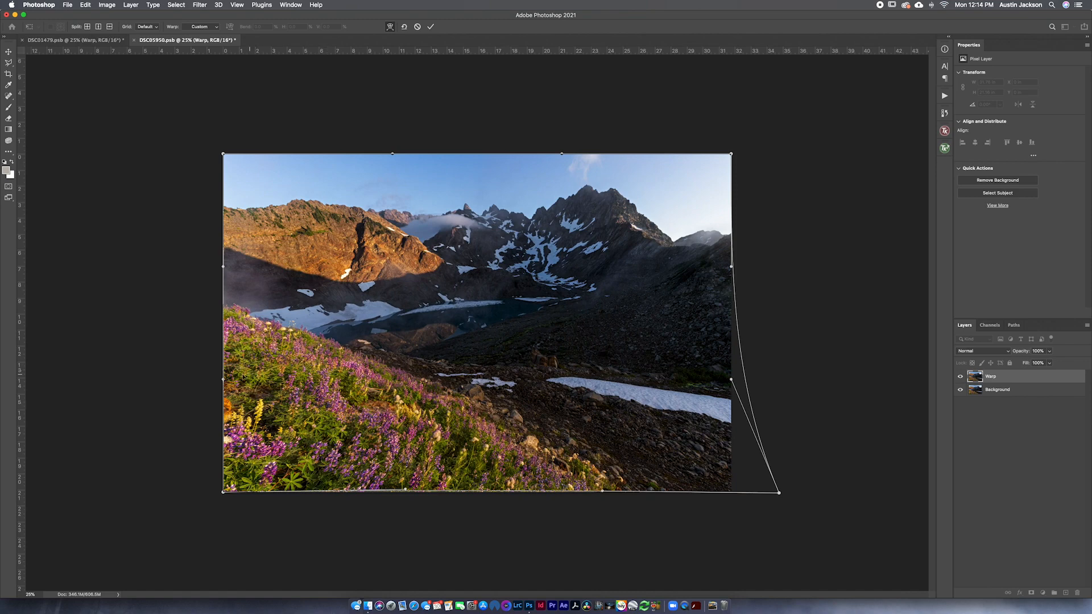
Pull the warp's lower-left and upper-right side handles outward, nudge the foreground up and right, and extend the lower edge just past the canvas
{"action": "left_click_drag", "start_coordinate": [222, 380], "coordinate": [201, 380]}
{"action": "left_click_drag", "start_coordinate": [462, 384], "coordinate": [465, 380]}
{"action": "left_click_drag", "start_coordinate": [568, 453], "coordinate": [579, 450]}
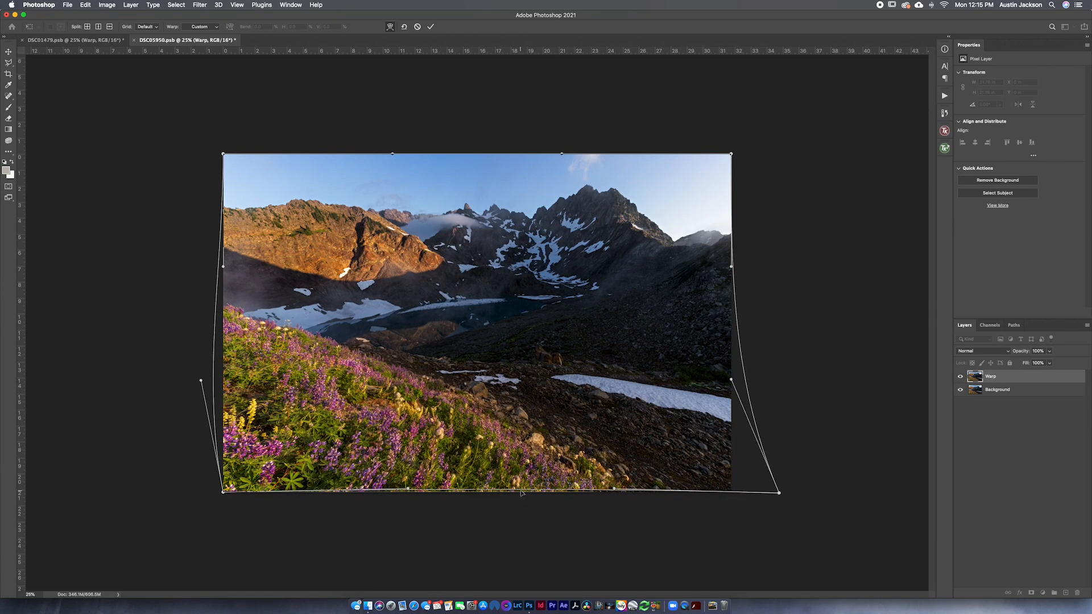
{"action": "left_click_drag", "start_coordinate": [513, 491], "coordinate": [510, 495]}
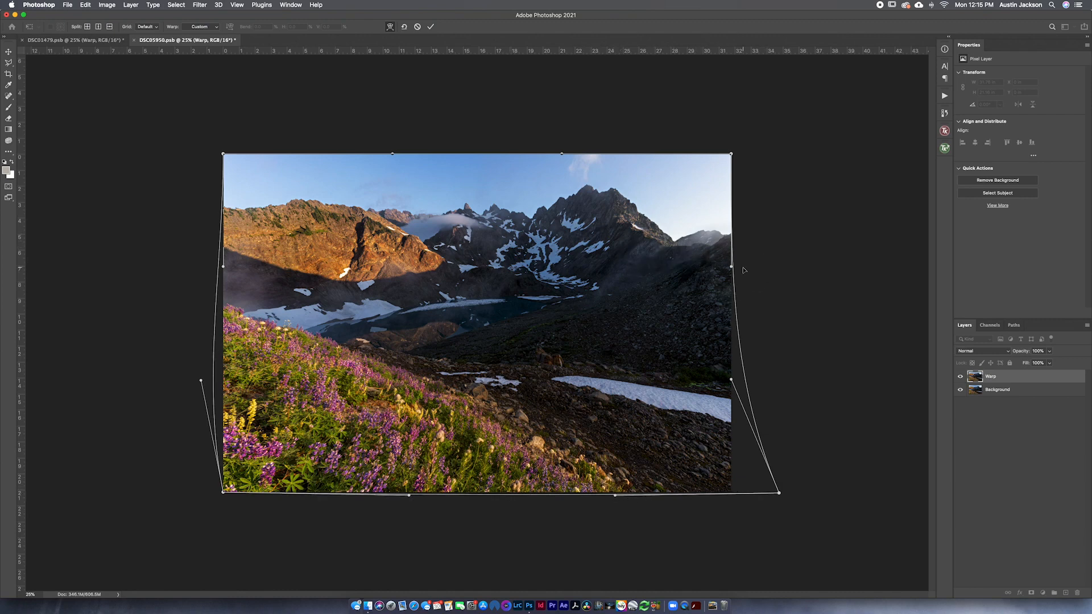
{"action": "left_click_drag", "start_coordinate": [732, 267], "coordinate": [738, 274]}
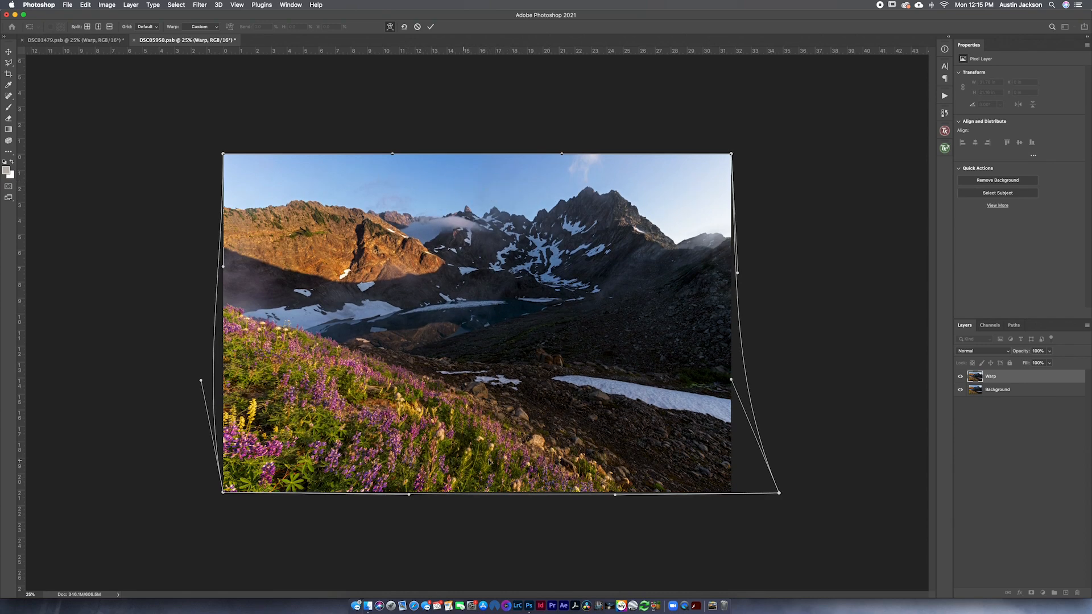
Try pulling the flower foreground and the rocky slope upward inside the warp, undoing each attempt
{"action": "left_click_drag", "start_coordinate": [489, 464], "coordinate": [495, 449]}
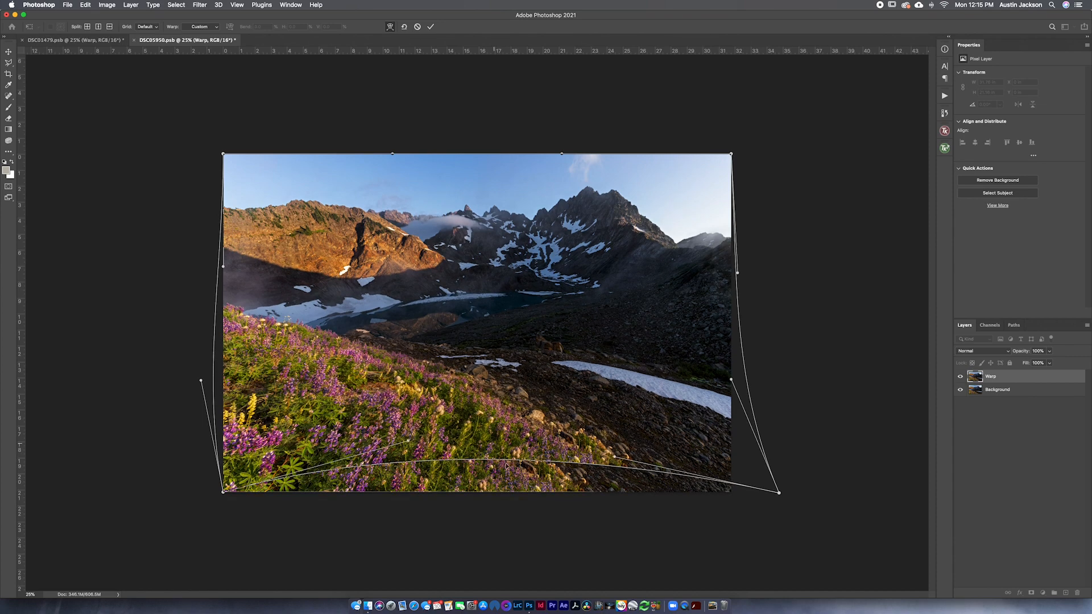
{"action": "key", "text": "super+z"}
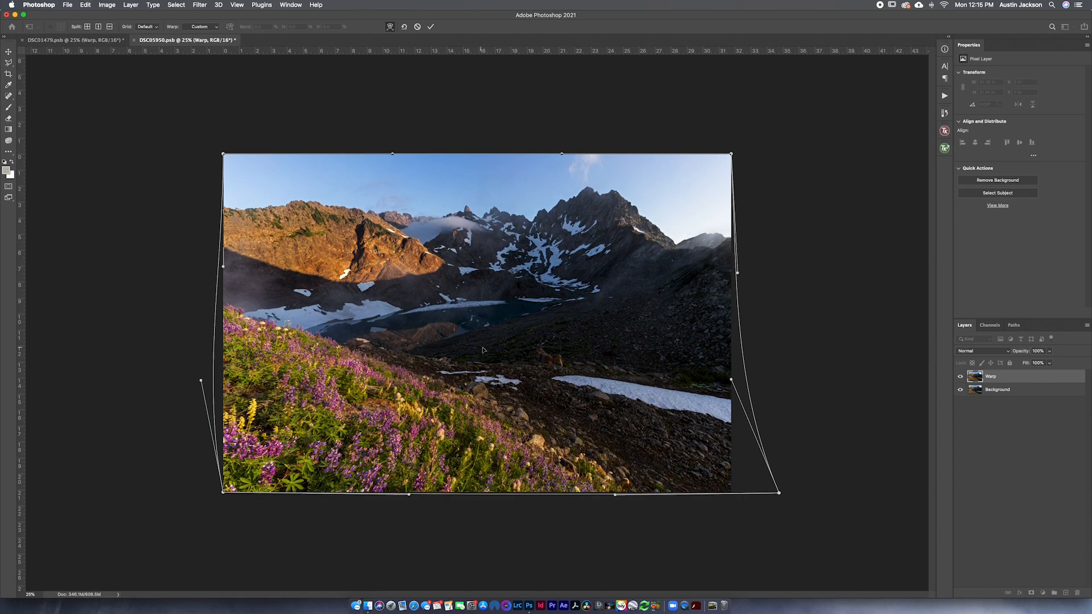
{"action": "left_click_drag", "start_coordinate": [487, 396], "coordinate": [490, 355]}
{"action": "key", "text": "super+z"}
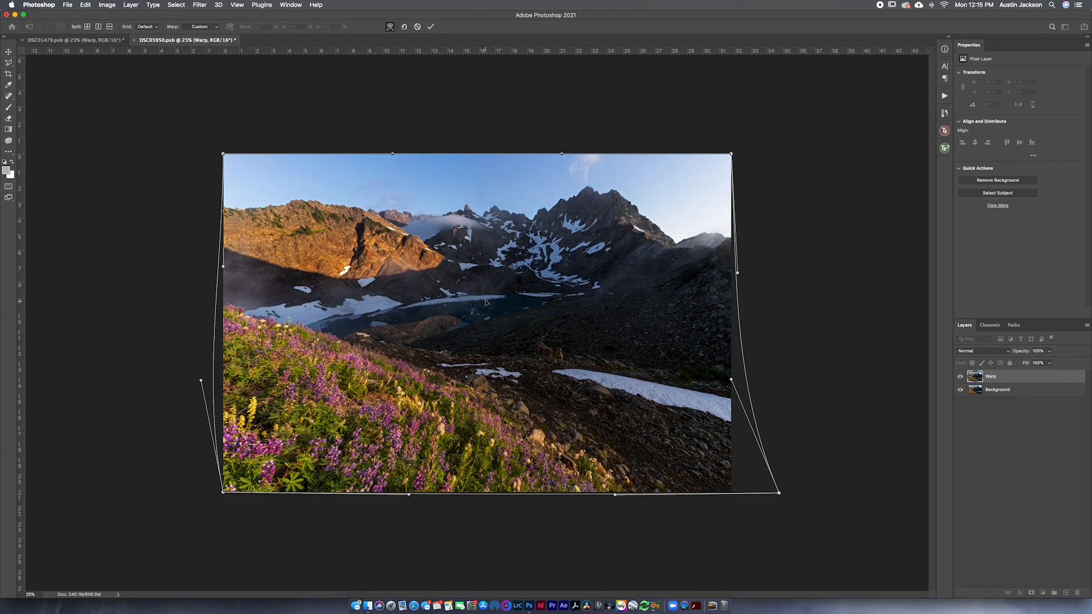
Nudge the lake, valley floor and dark slope slightly to the right inside the warp
{"action": "left_click_drag", "start_coordinate": [492, 296], "coordinate": [528, 302]}
{"action": "left_click_drag", "start_coordinate": [541, 371], "coordinate": [541, 370]}
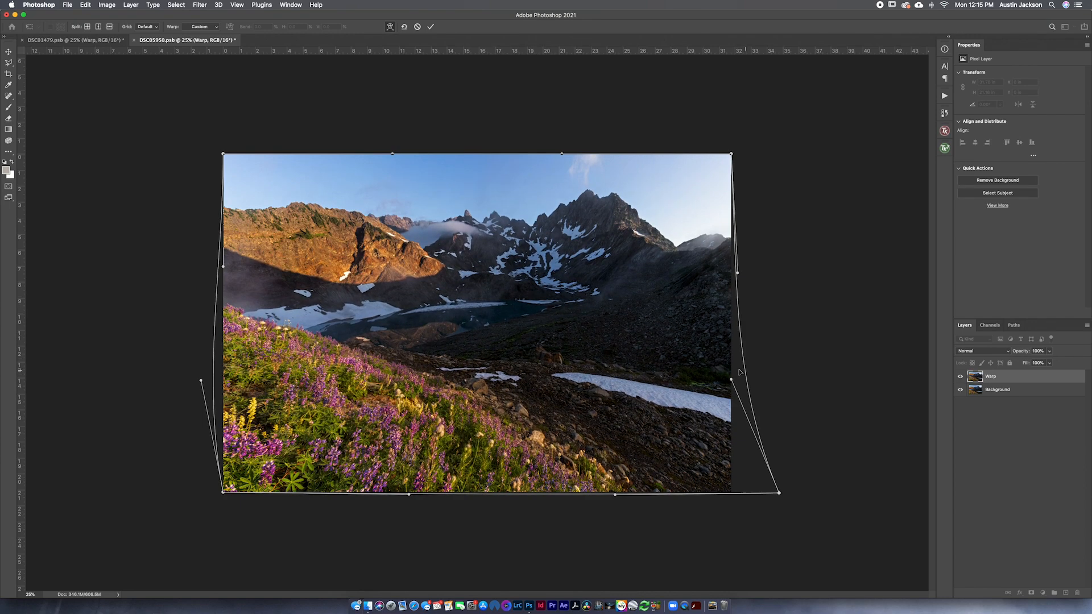
{"action": "left_click_drag", "start_coordinate": [604, 338], "coordinate": [610, 339]}
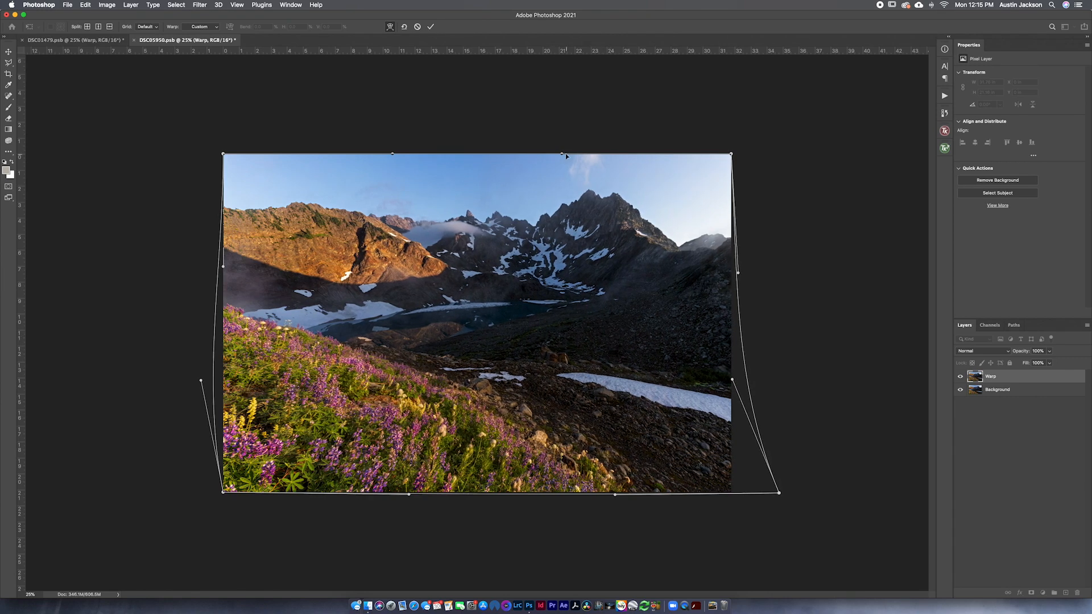
Raise both curve handles of the warp's upper edge above the canvas to make the peaks taller, and nudge the valley slope slightly down
{"action": "left_click_drag", "start_coordinate": [556, 146], "coordinate": [537, 134]}
{"action": "left_click_drag", "start_coordinate": [394, 154], "coordinate": [388, 128]}
{"action": "left_click_drag", "start_coordinate": [550, 130], "coordinate": [571, 130]}
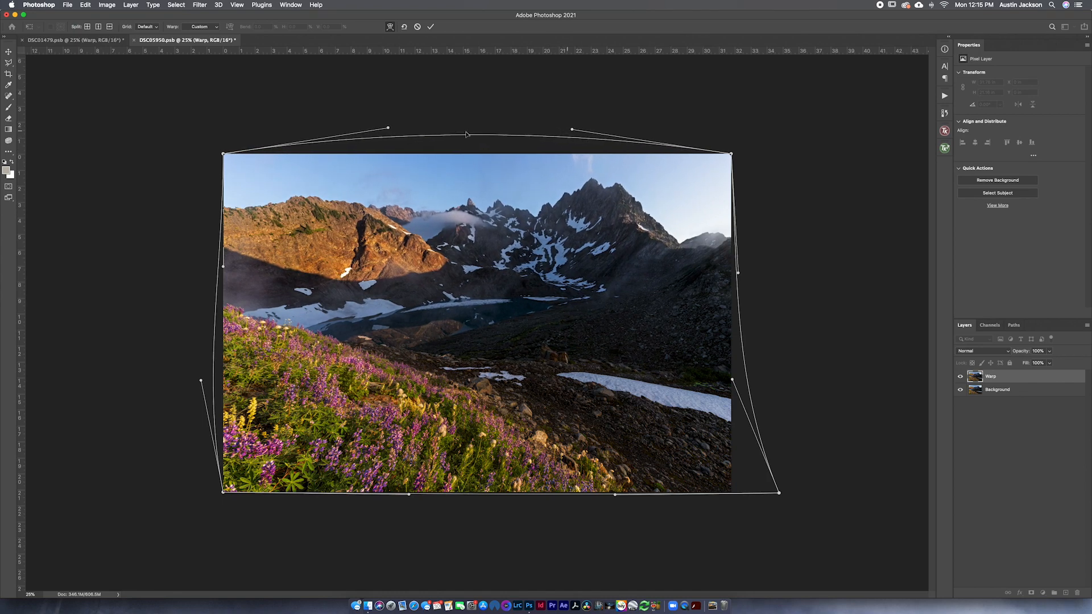
{"action": "left_click_drag", "start_coordinate": [392, 127], "coordinate": [409, 128]}
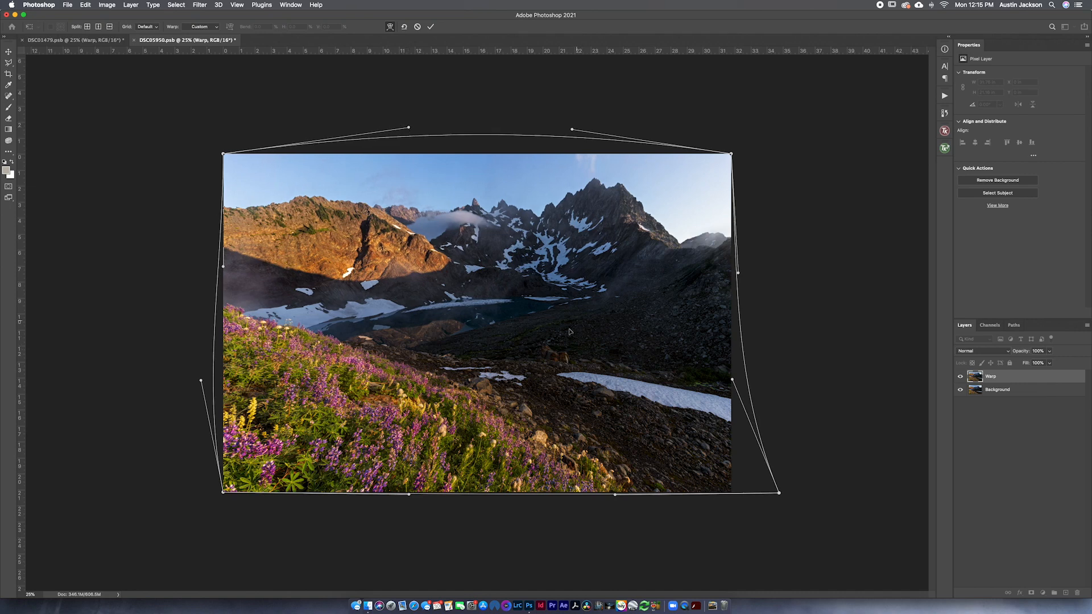
{"action": "left_click_drag", "start_coordinate": [560, 333], "coordinate": [559, 337]}
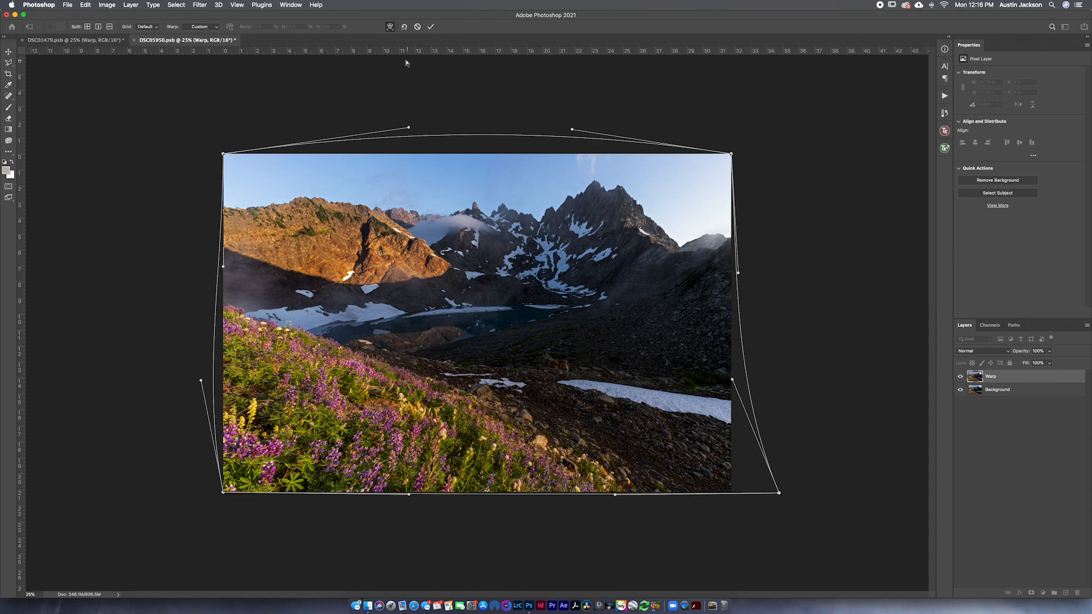
Place two horizontal guides, one across the base of the main peak's ridge and one near its summit
{"action": "left_click_drag", "start_coordinate": [386, 53], "coordinate": [396, 254]}
{"action": "key", "text": "super+semicolon"}
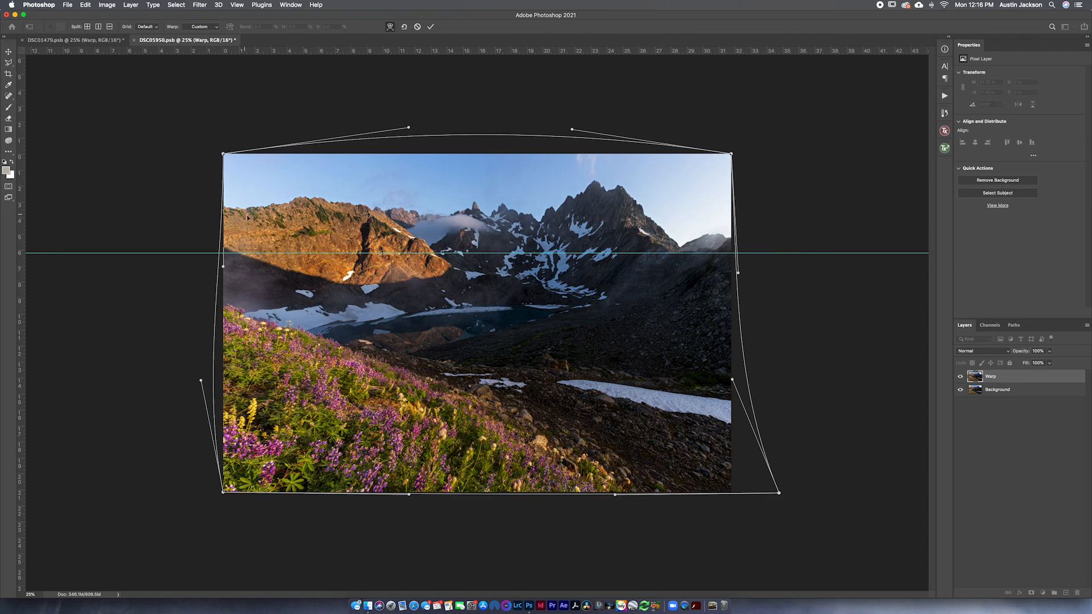
{"action": "left_click_drag", "start_coordinate": [421, 52], "coordinate": [419, 191]}
Shift the main peak slightly down and right and pull the warp's upper-right corner outward past the canvas
{"action": "left_click_drag", "start_coordinate": [652, 228], "coordinate": [654, 233]}
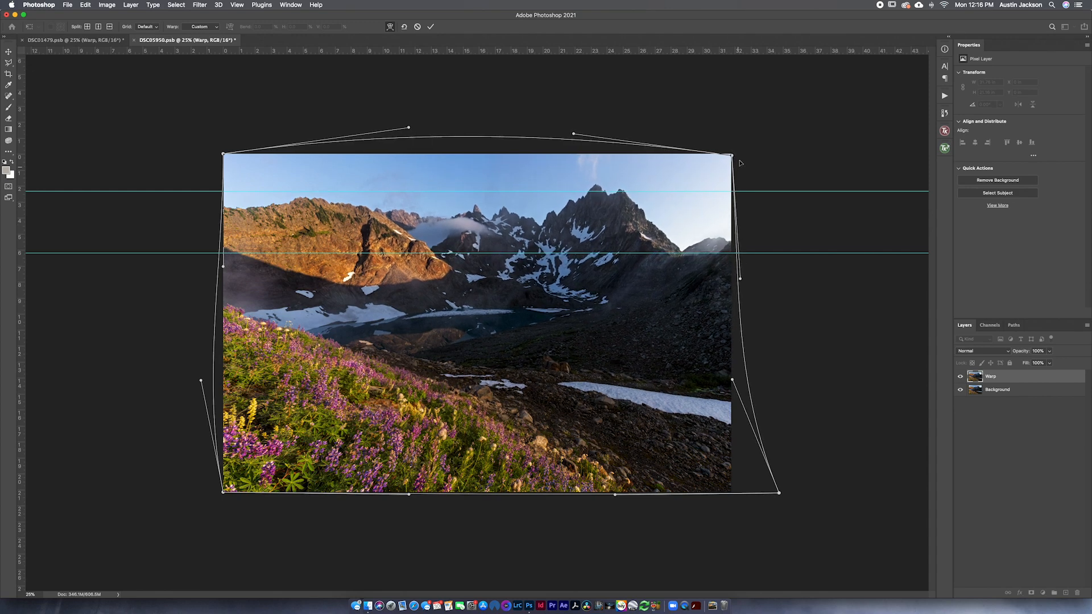
{"action": "left_click_drag", "start_coordinate": [733, 156], "coordinate": [738, 154]}
{"action": "left_click_drag", "start_coordinate": [673, 223], "coordinate": [677, 225]}
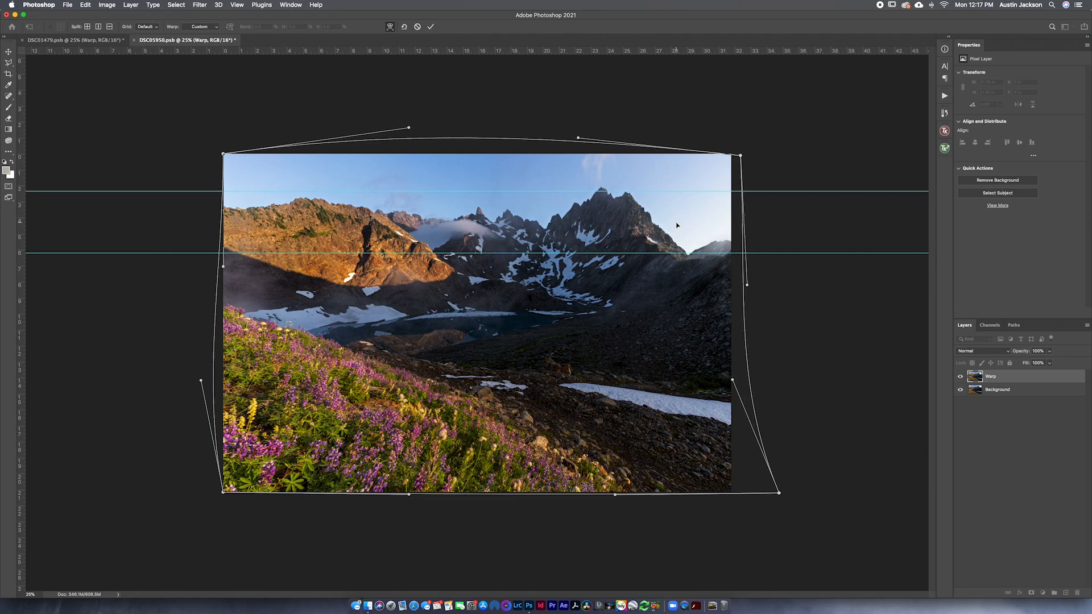
Raise the warp's upper-left corner, lower the main peak slightly, pull the right edge's upper handle outward, apply the transform and hide the guides
{"action": "left_click_drag", "start_coordinate": [275, 150], "coordinate": [273, 142]}
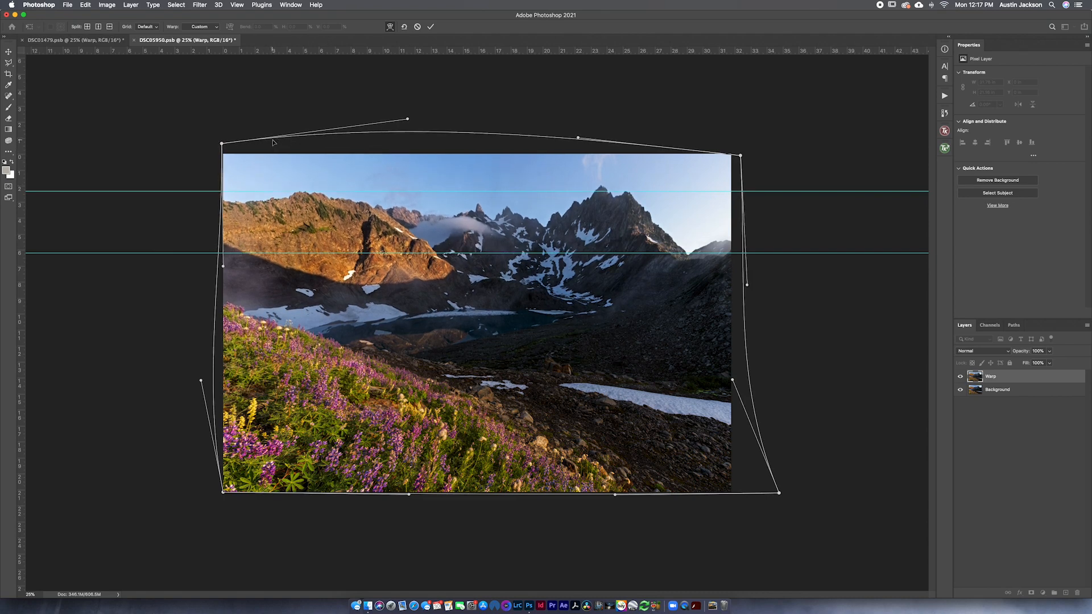
{"action": "left_click_drag", "start_coordinate": [615, 225], "coordinate": [616, 228]}
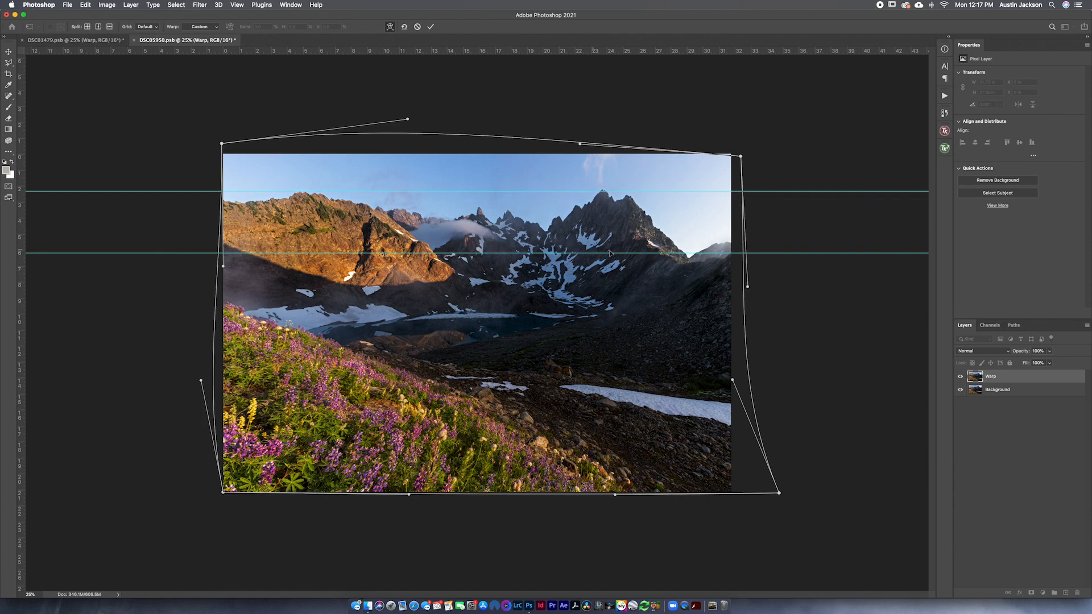
{"action": "left_click_drag", "start_coordinate": [748, 287], "coordinate": [758, 272]}
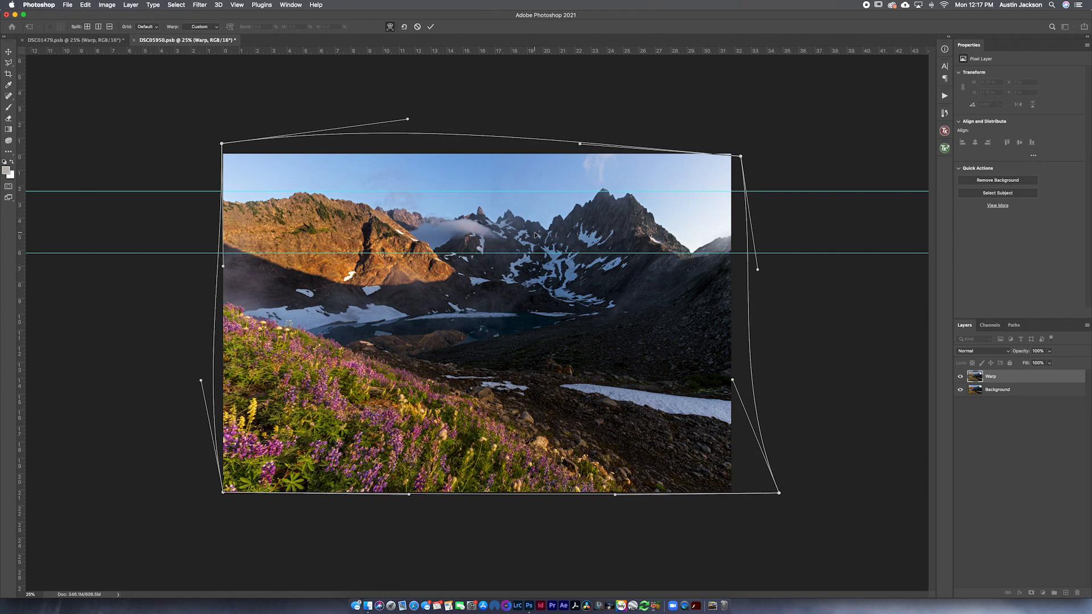
{"action": "key", "text": "Return"}
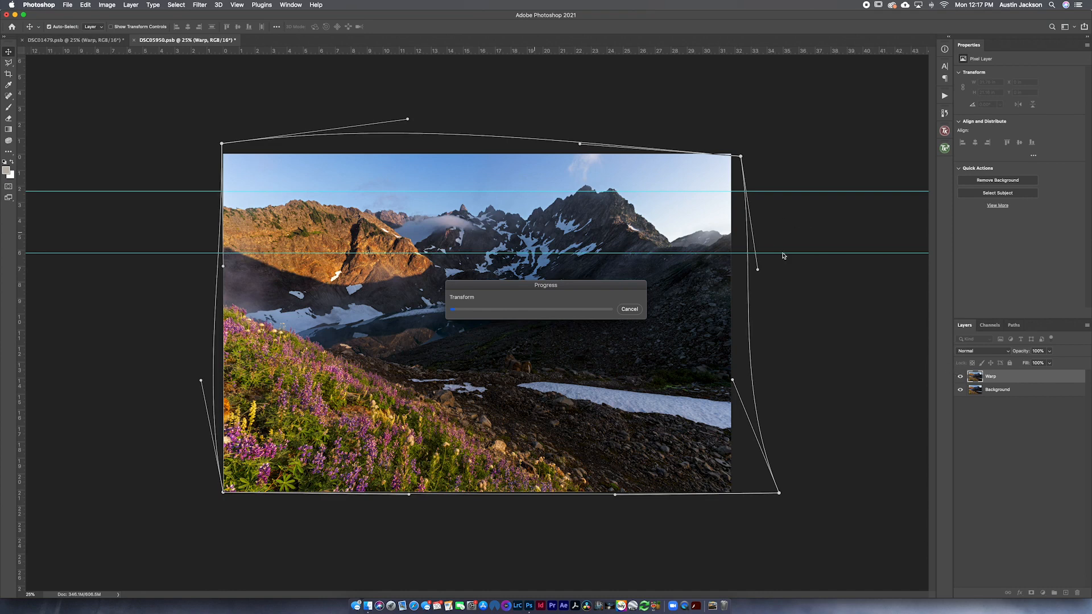
{"action": "key", "text": "super+semicolon"}
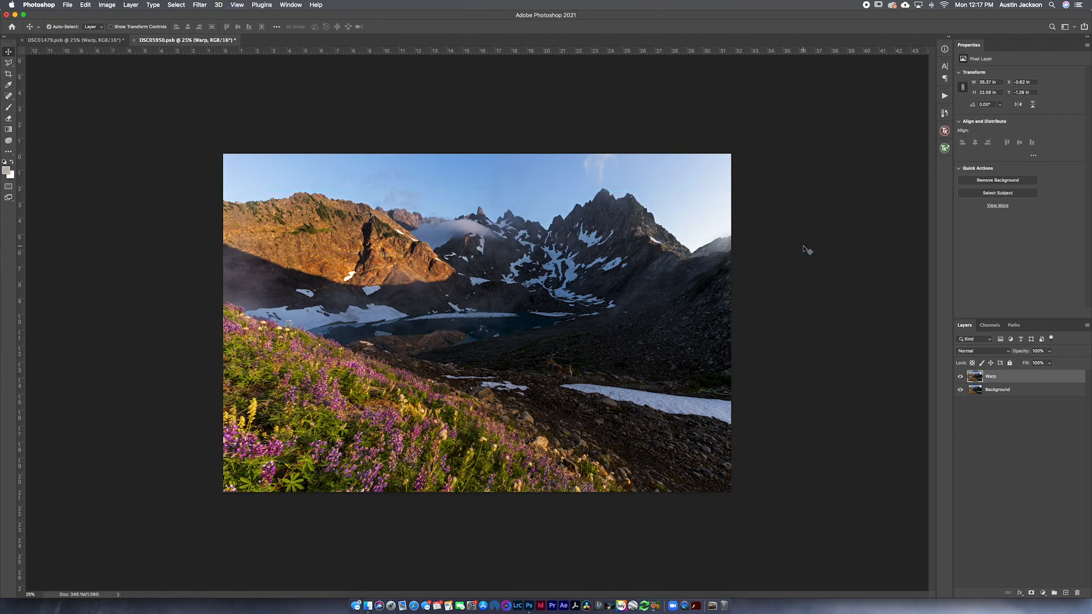
Fit the image to the screen and toggle the Warp layer's visibility to compare the warped mountains with the original
{"action": "left_click", "coordinate": [961, 376]}
{"action": "left_click", "coordinate": [960, 376]}
{"action": "key", "text": "super+0"}
{"action": "left_click", "coordinate": [960, 377]}
{"action": "left_click", "coordinate": [960, 377]}
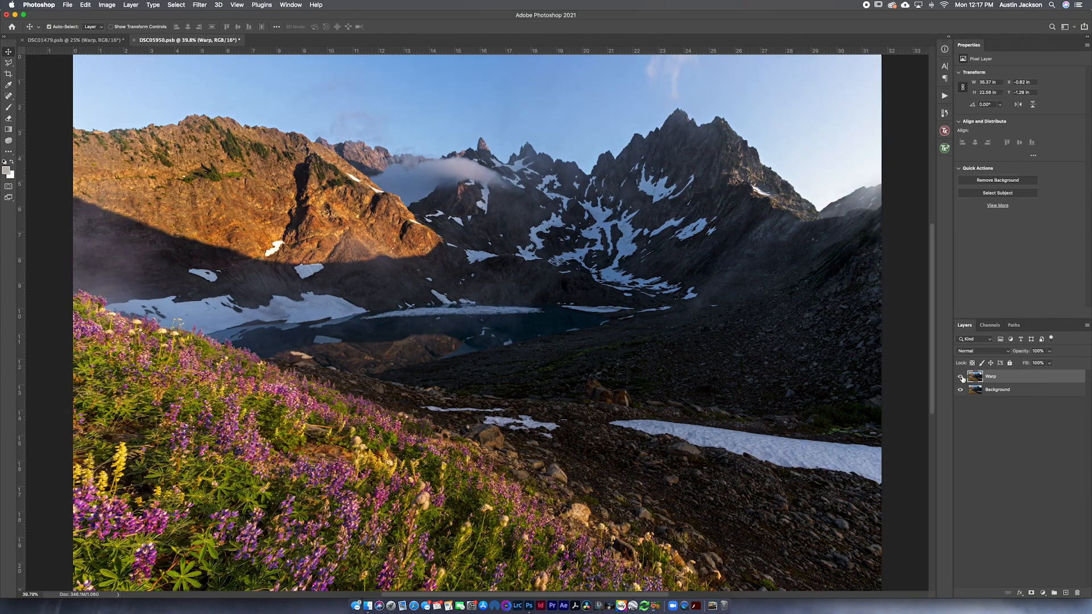
{"action": "left_click", "coordinate": [960, 377]}
{"action": "left_click", "coordinate": [960, 376]}
{"action": "left_click", "coordinate": [961, 376]}
{"action": "left_click", "coordinate": [961, 376]}
{"action": "left_click", "coordinate": [961, 376]}
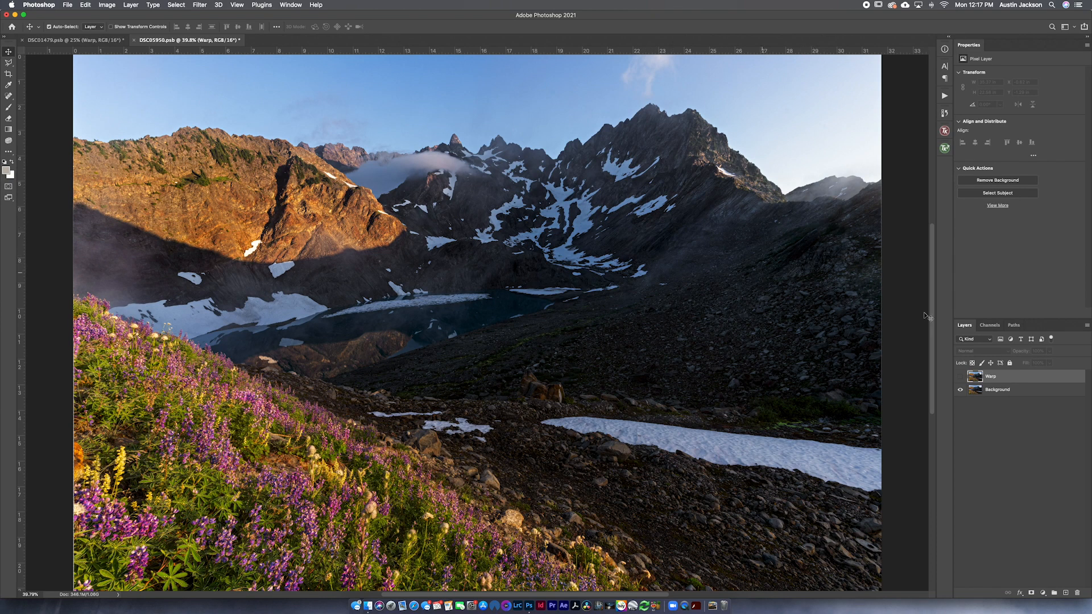
{"action": "left_click", "coordinate": [960, 377]}
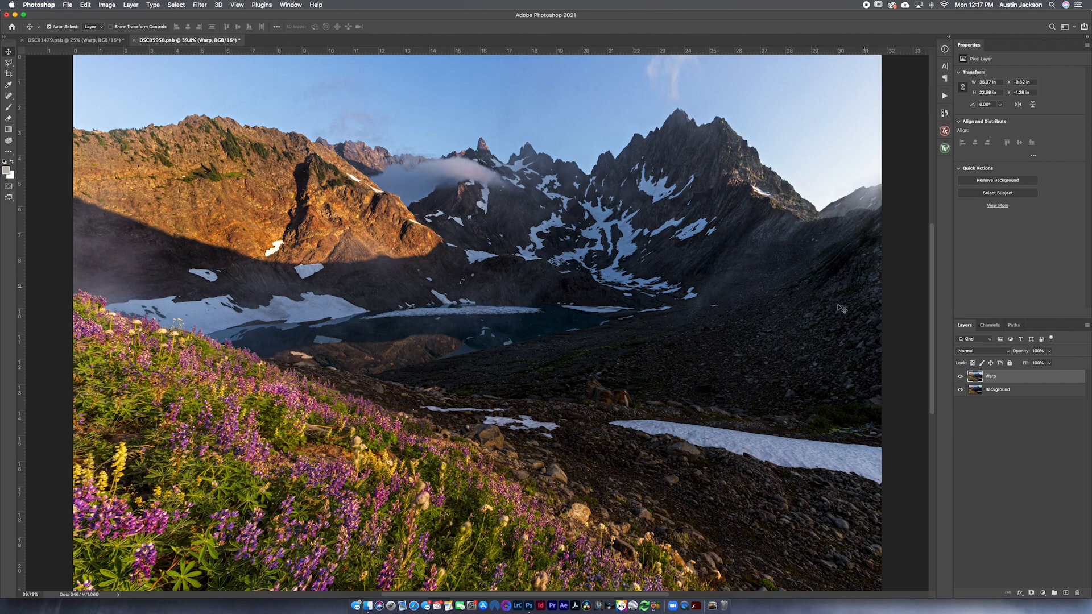